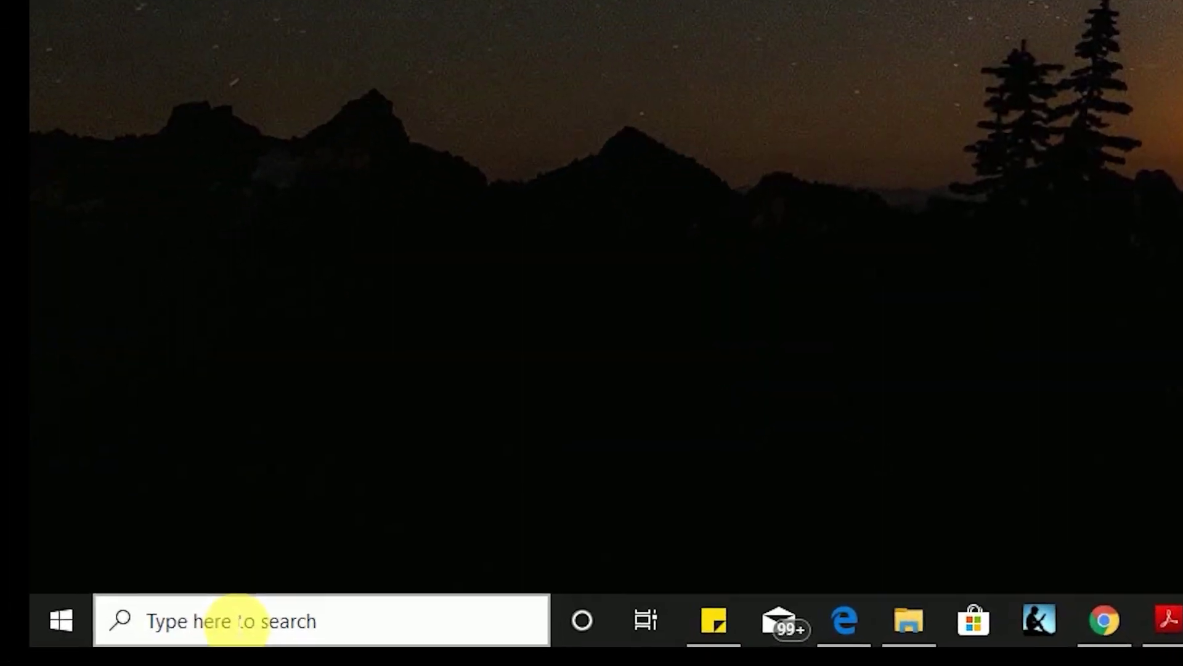
Step: Search Windows for 'adams car' and launch the Adams Car 2019 app
left_click(233, 621)
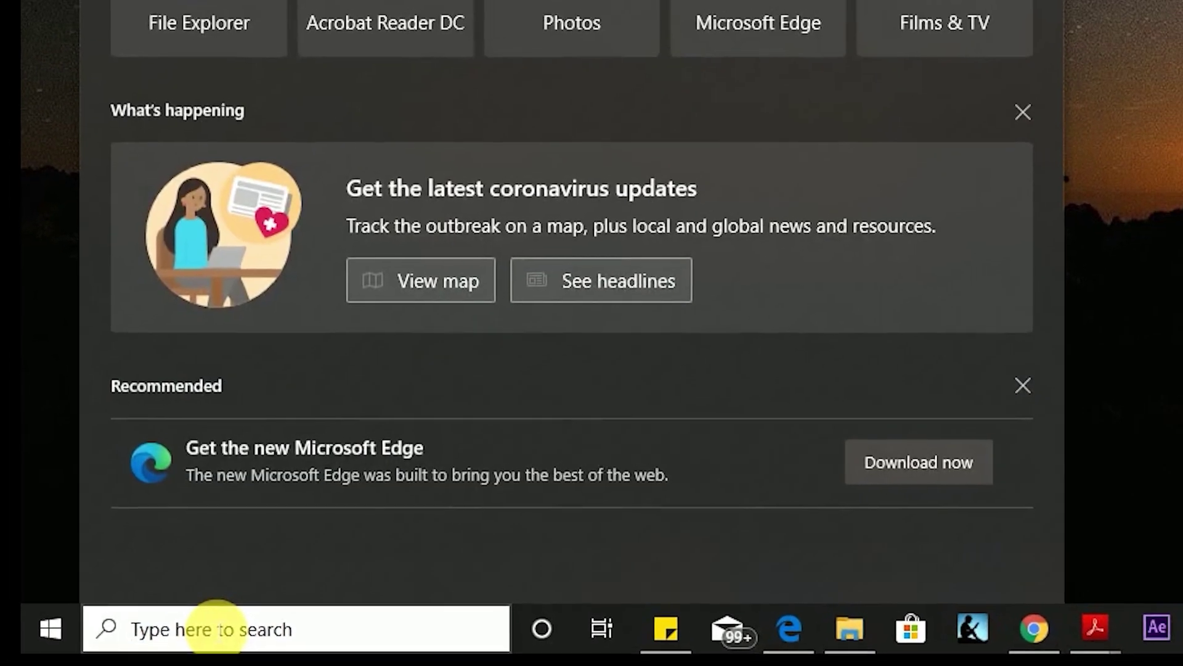
type("adams c")
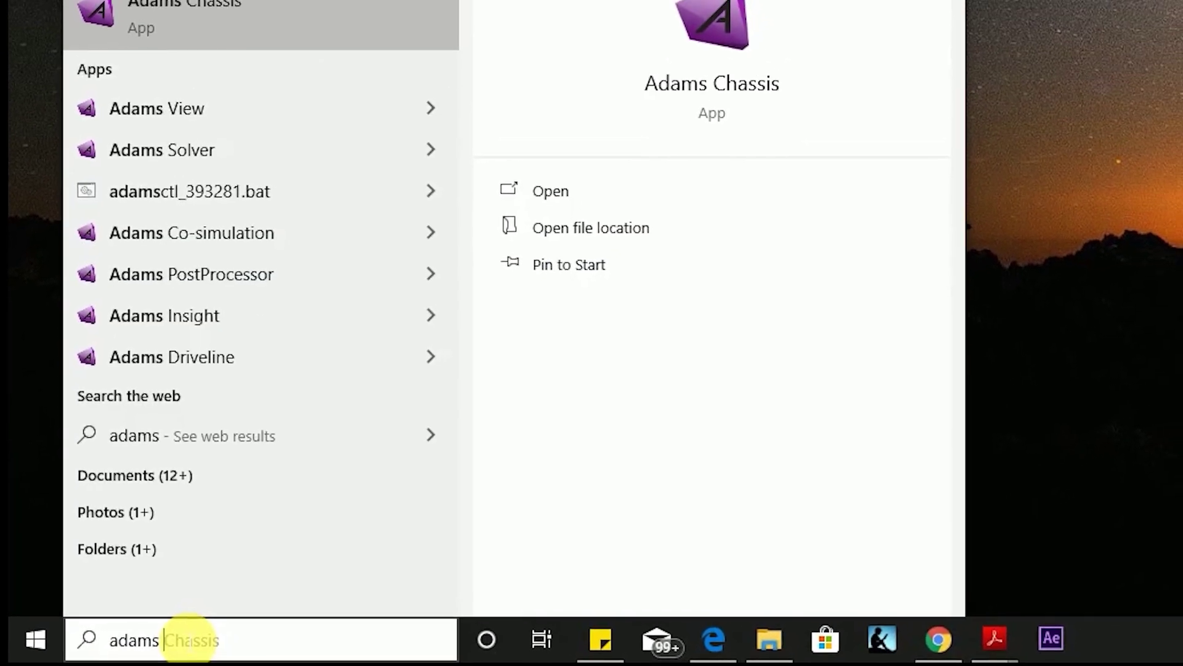
type("ar")
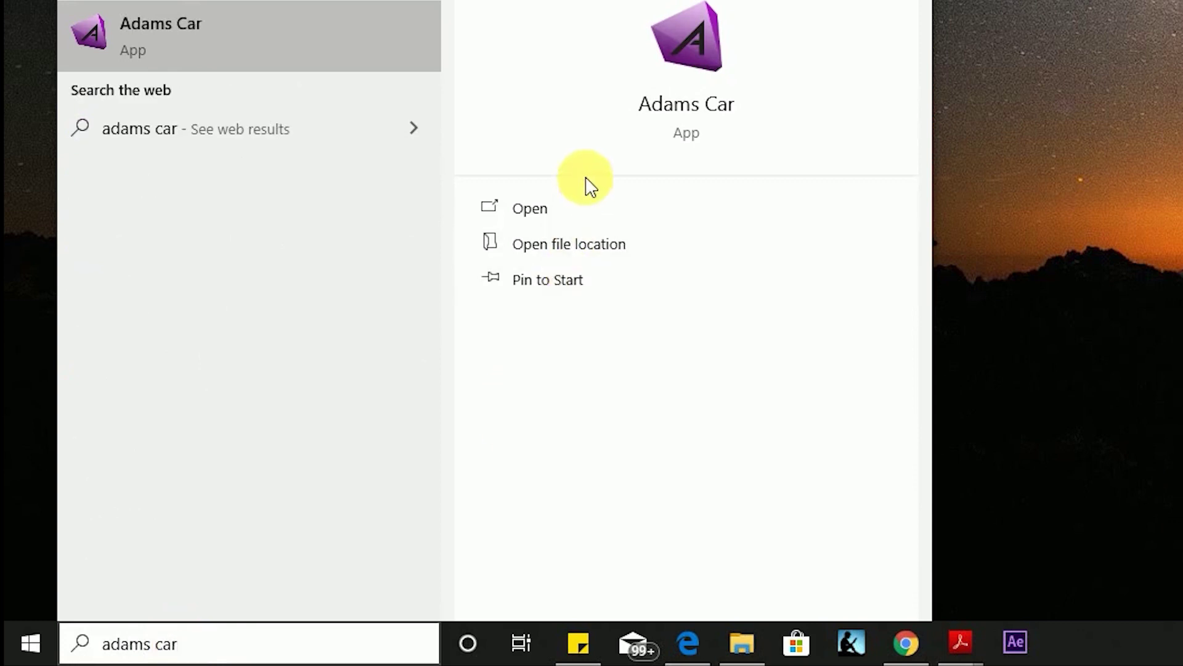
left_click(584, 206)
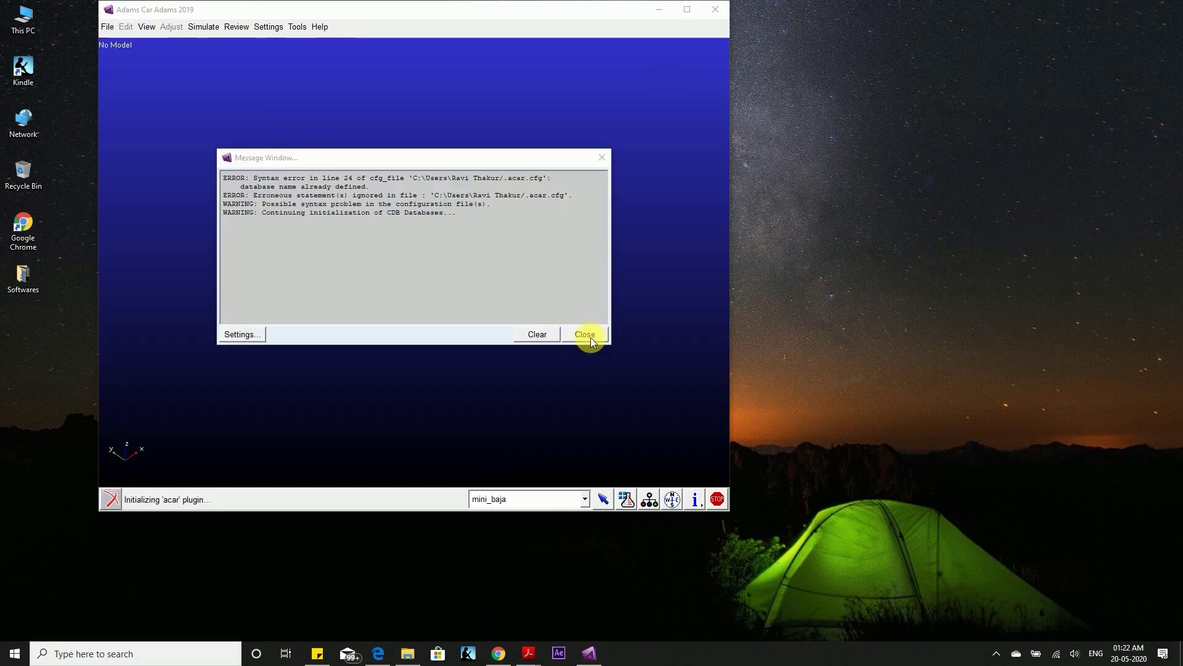
Step: Close the configuration-error message window and maximize the Adams Car window
left_click(585, 335)
left_click(687, 9)
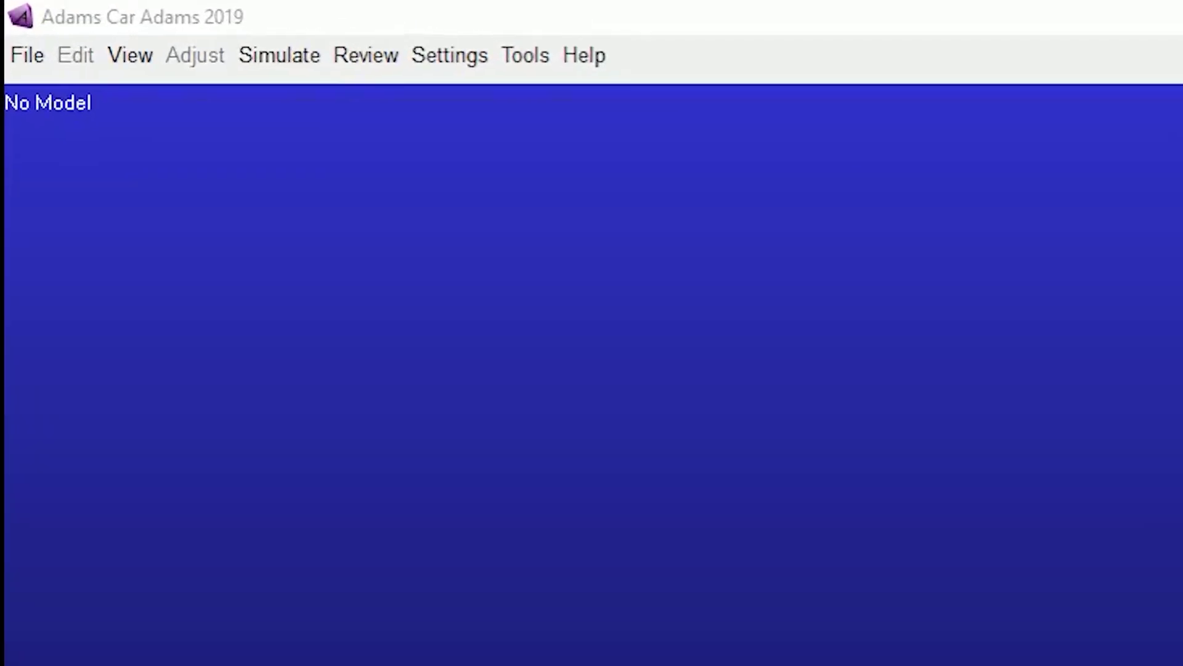
Step: Browse the File menu's New, Manage, Save As and Open submenus
left_click(43, 51)
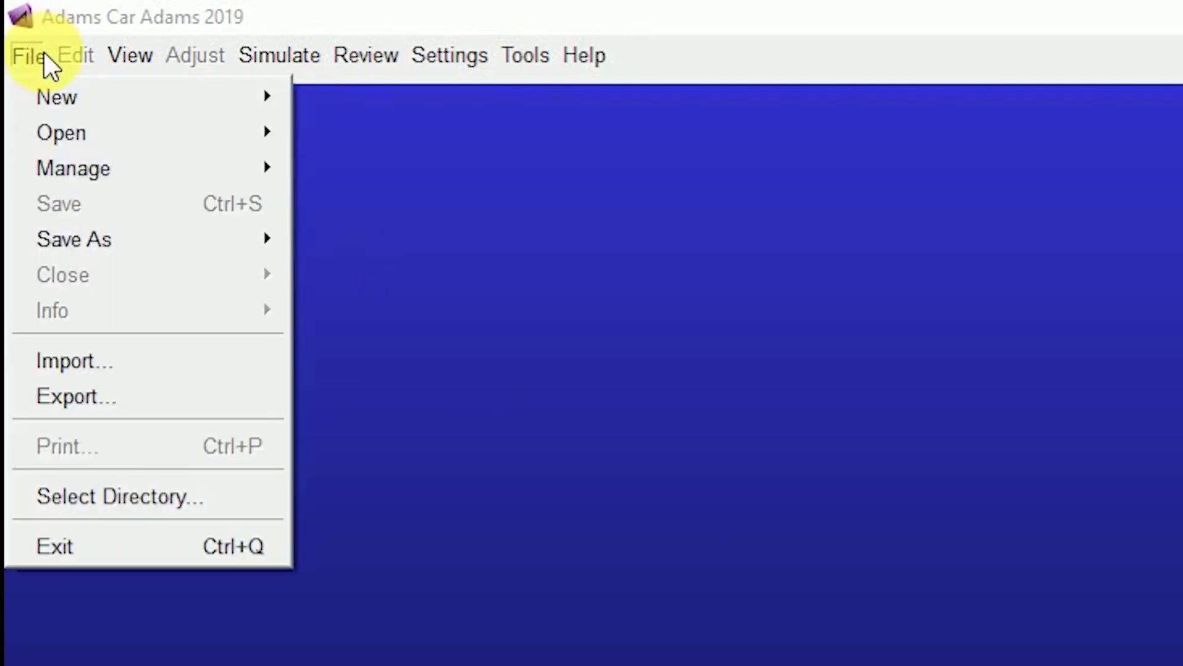
mouse_move(44, 96)
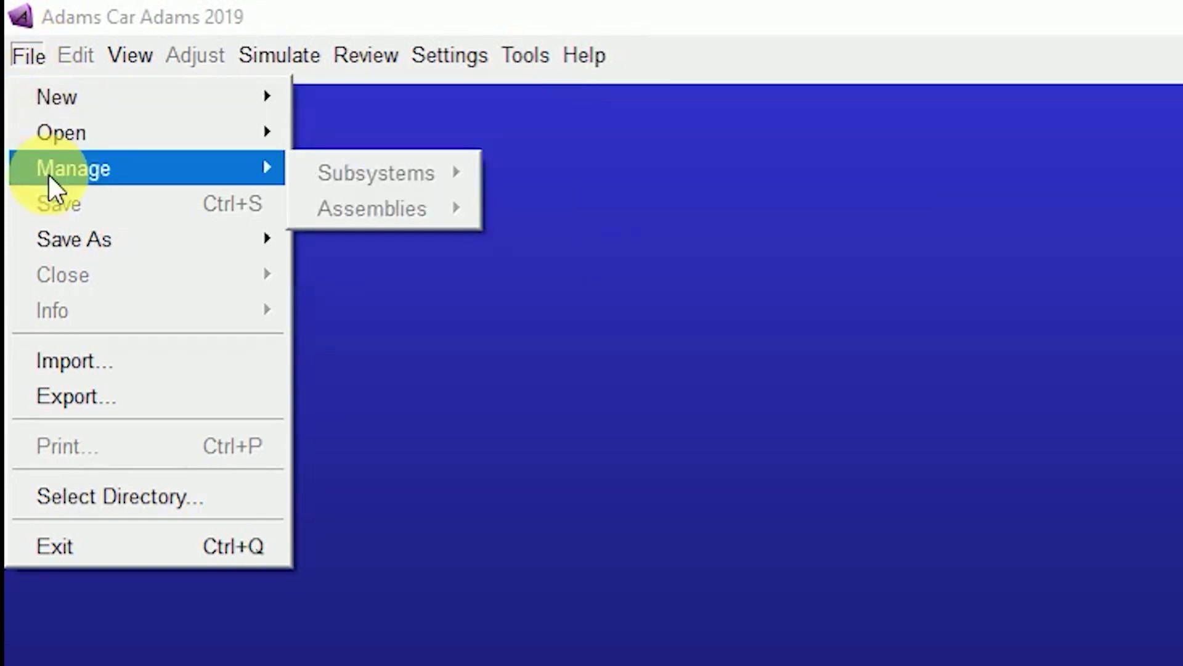
mouse_move(49, 237)
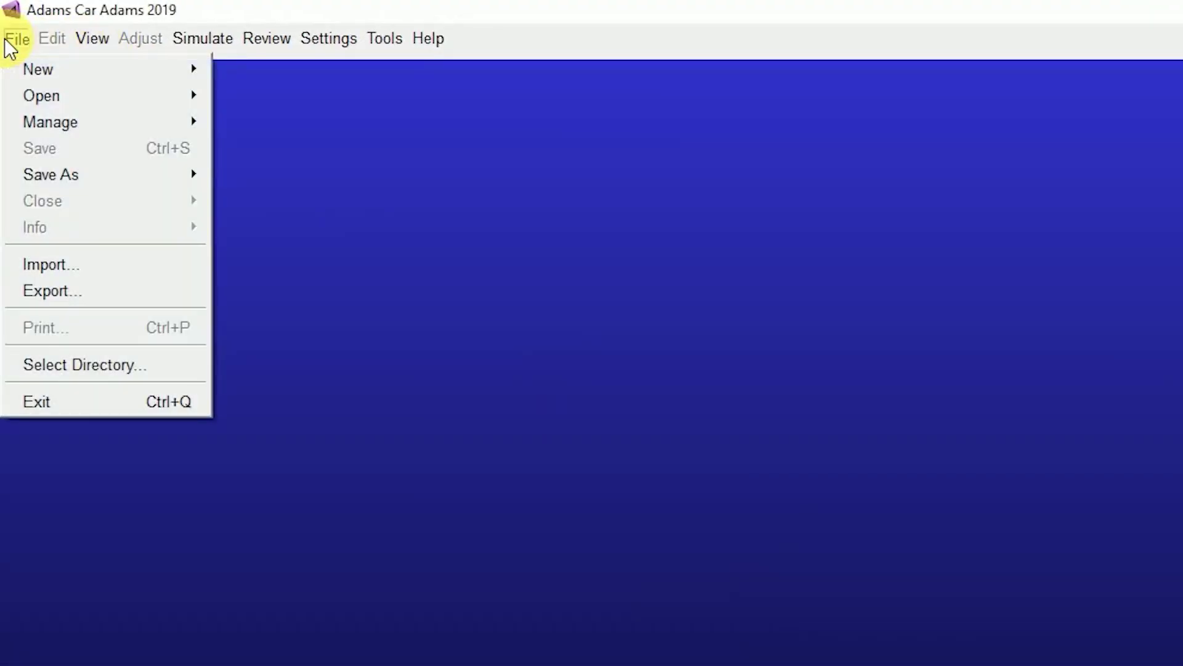
mouse_move(22, 73)
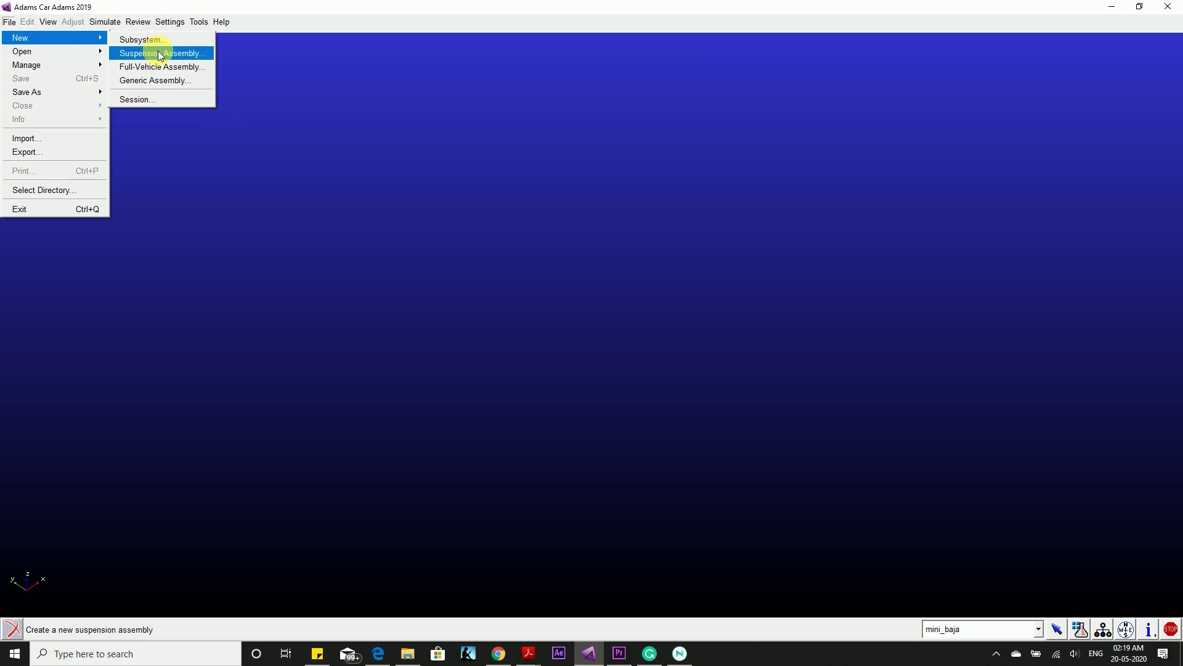
Step: Open the assembly baja_fr_susp.asy from the mini_baja database via File > Open > Assembly
mouse_move(22, 51)
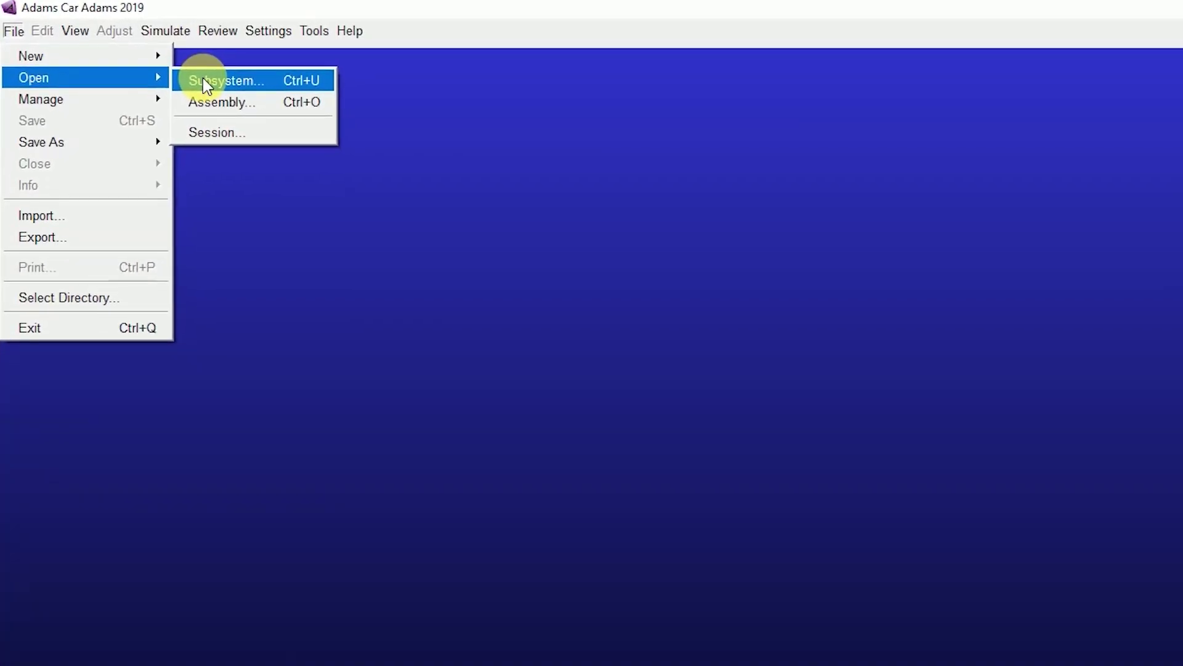
left_click(203, 100)
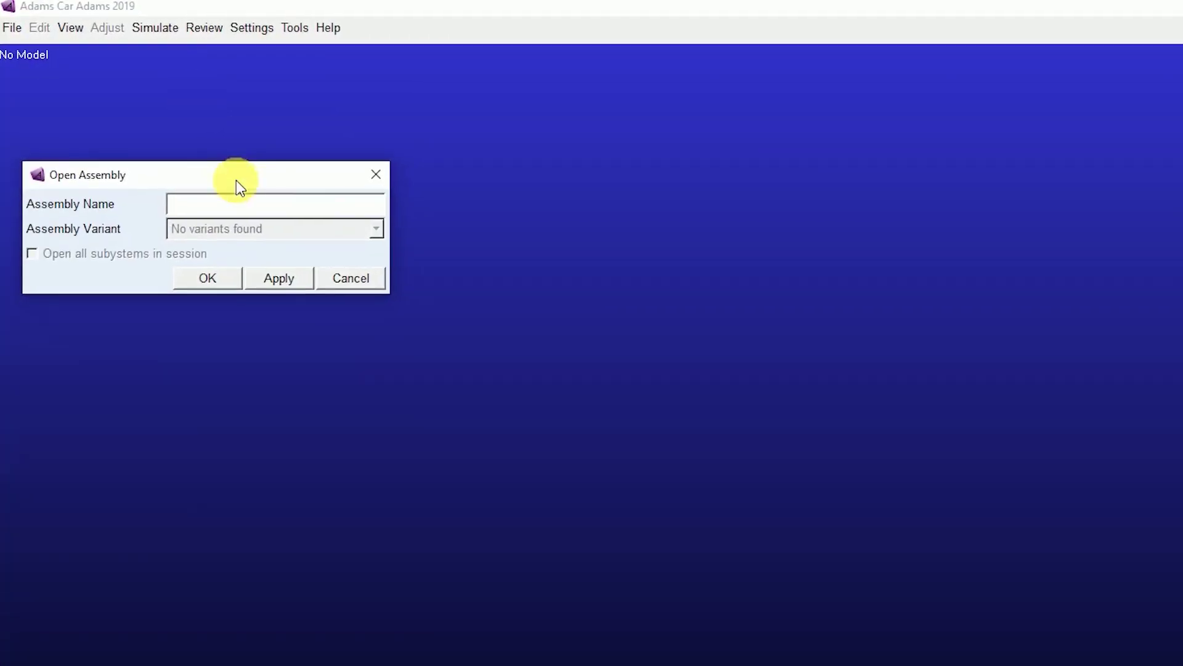
right_click(246, 203)
mouse_move(276, 219)
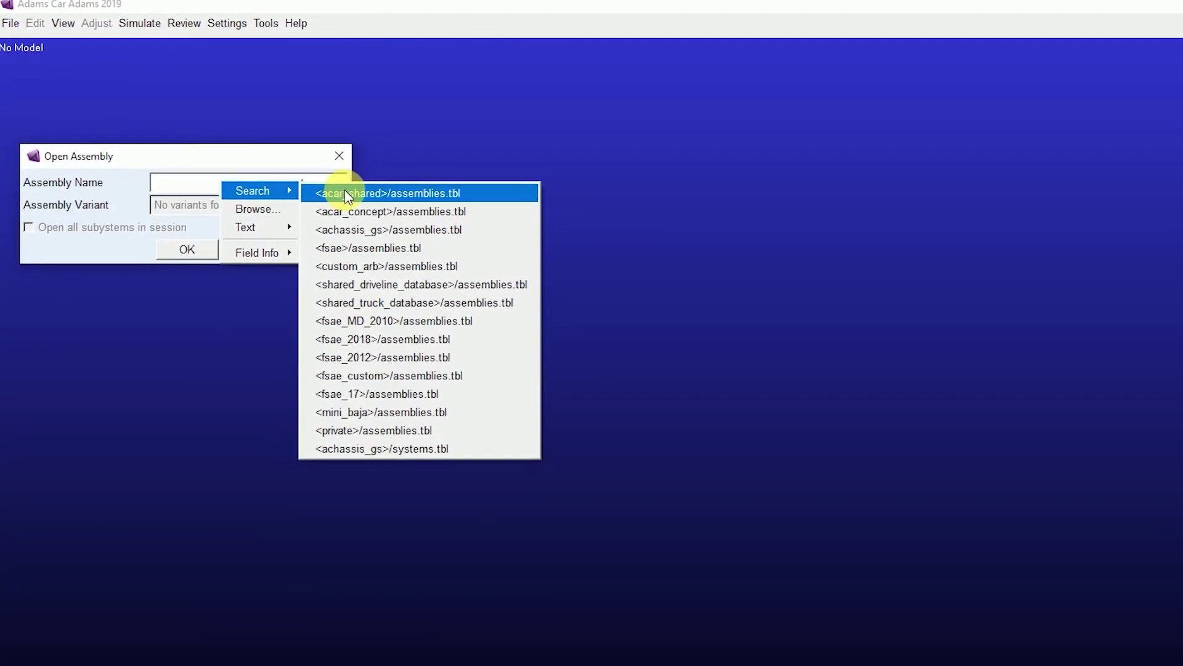
left_click(383, 396)
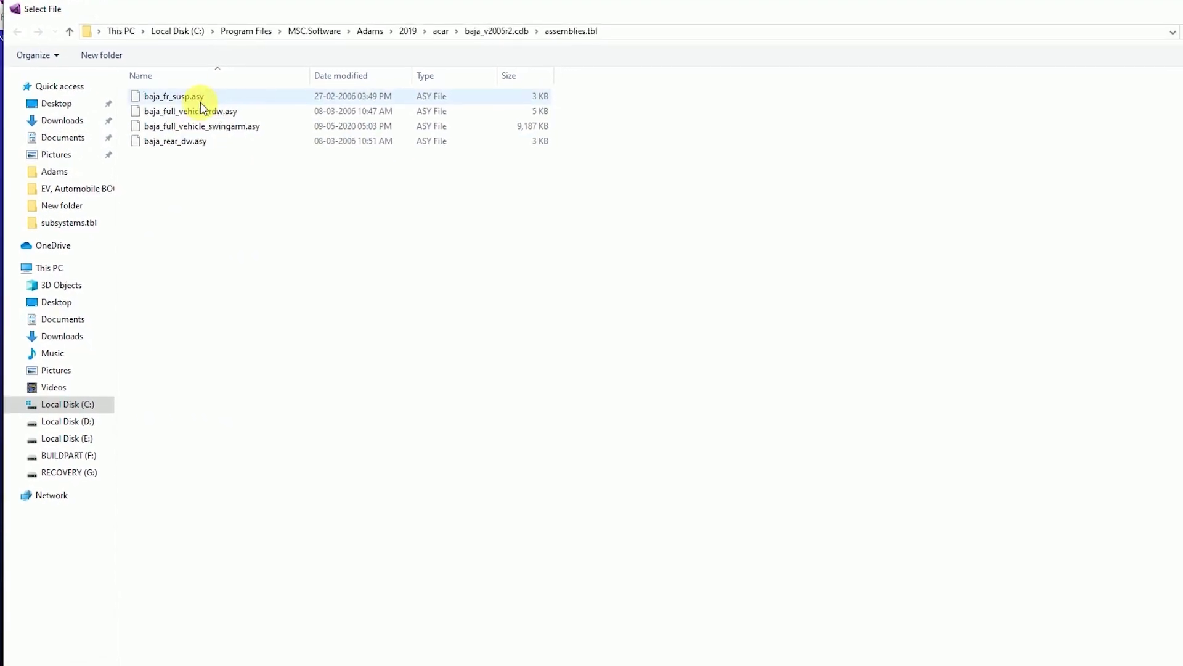
left_click(169, 91)
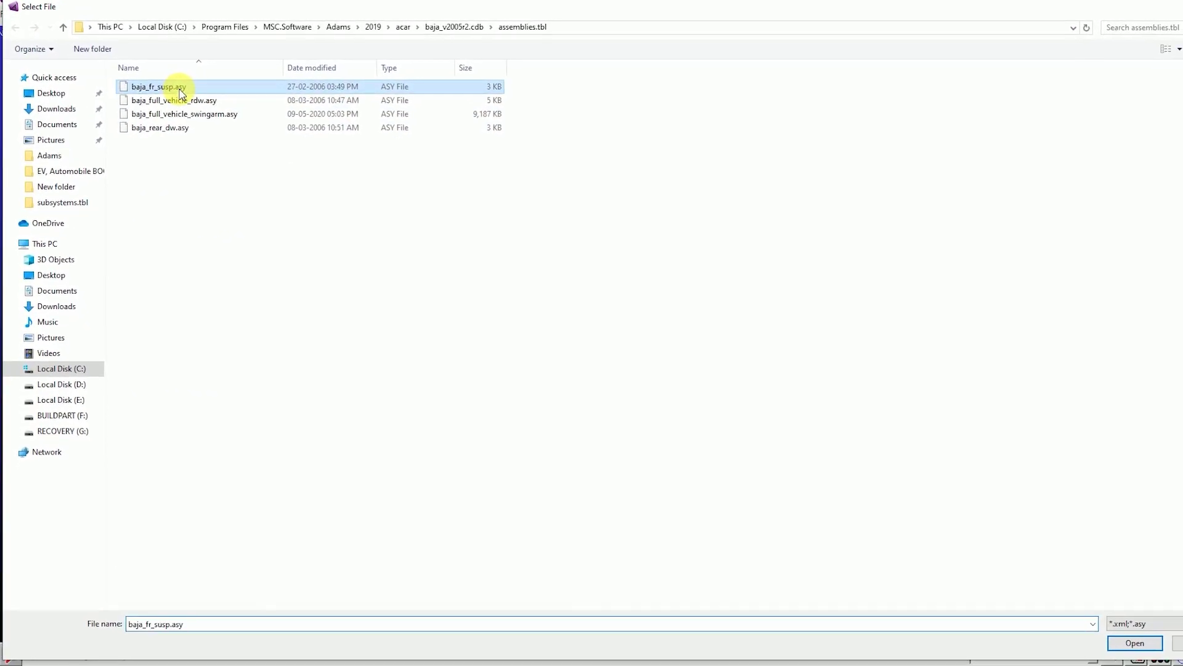
left_click(1073, 610)
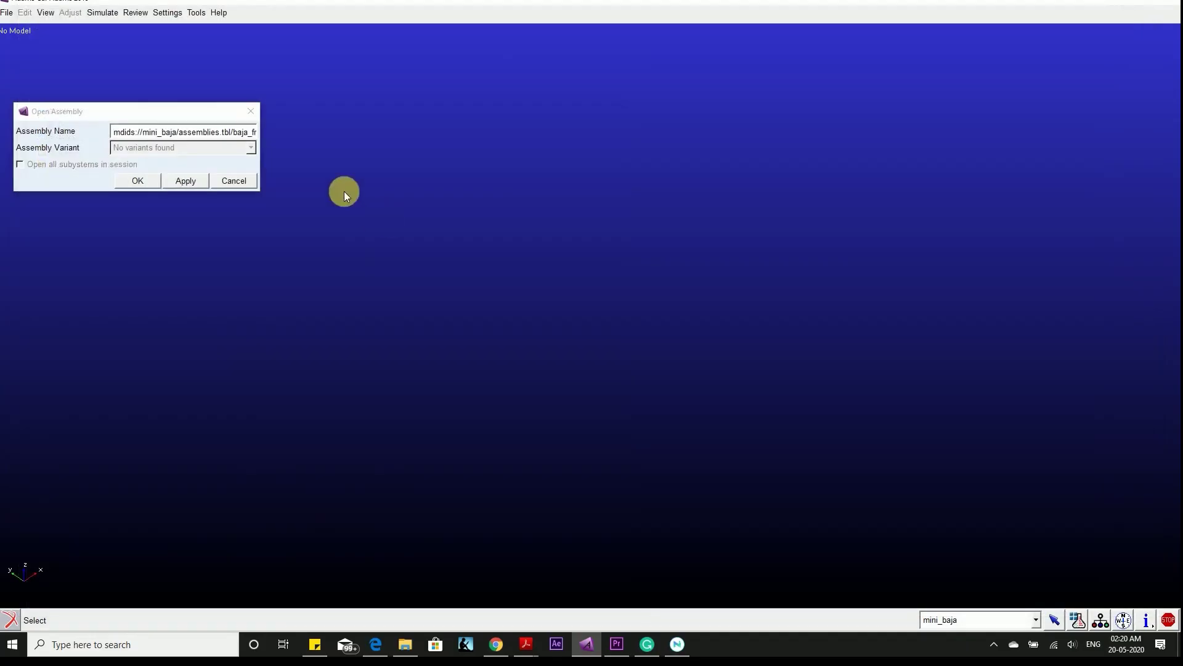
left_click(152, 181)
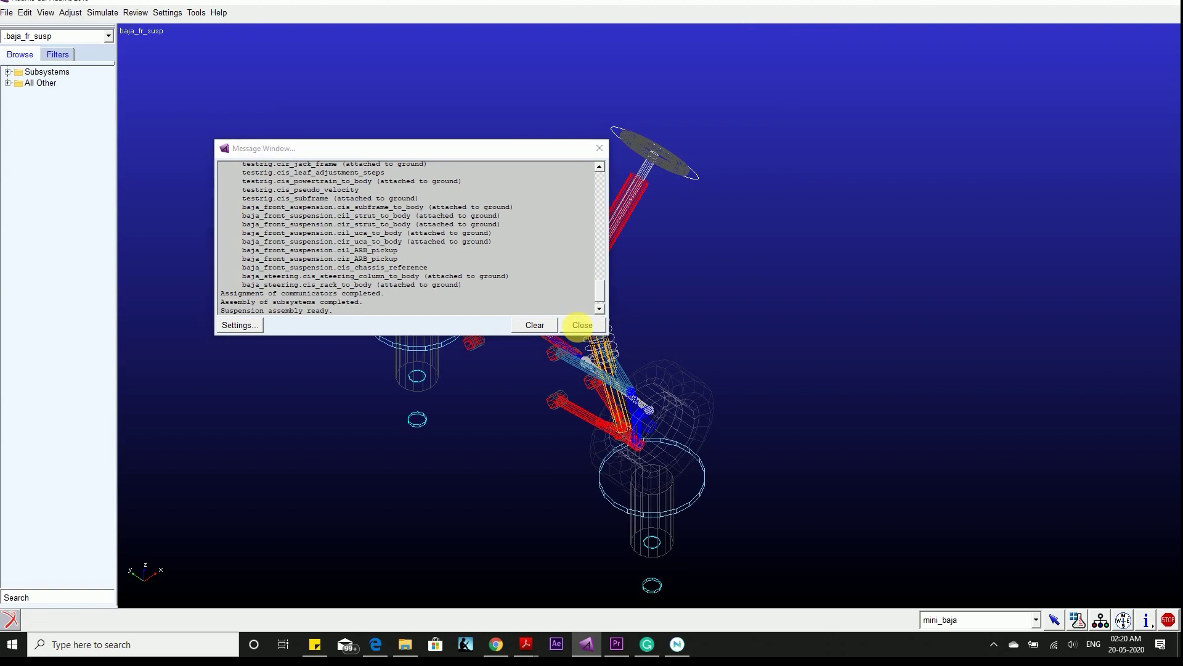
Step: Close the assembly log message window and review the File menu items
left_click(582, 327)
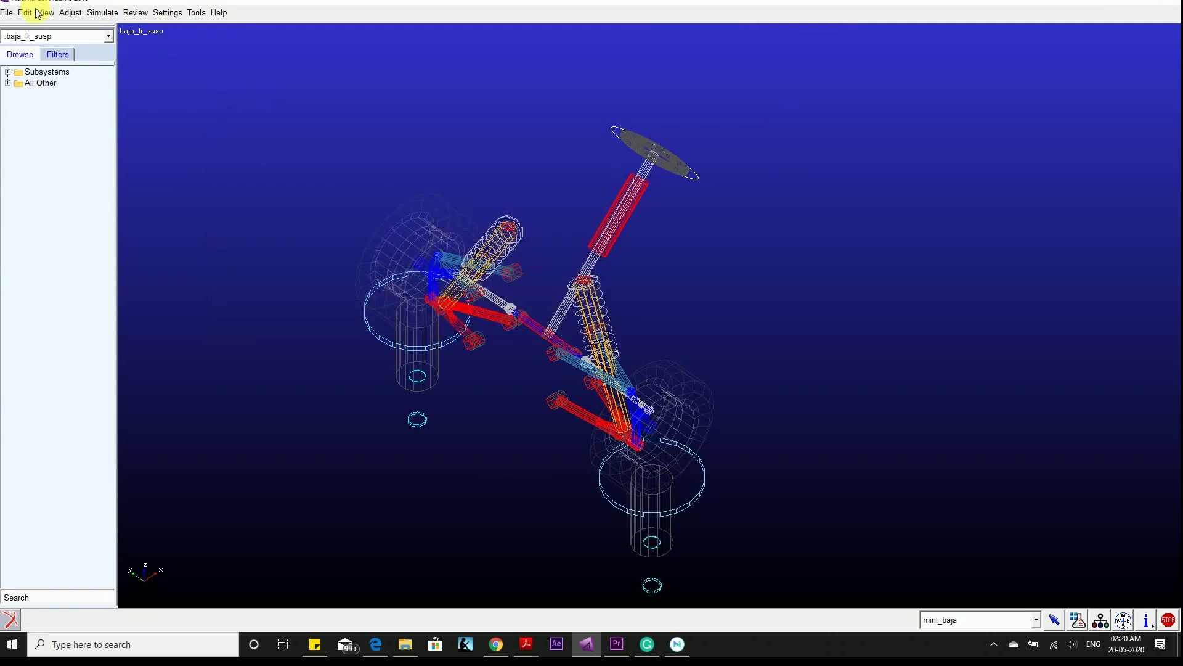
left_click(4, 13)
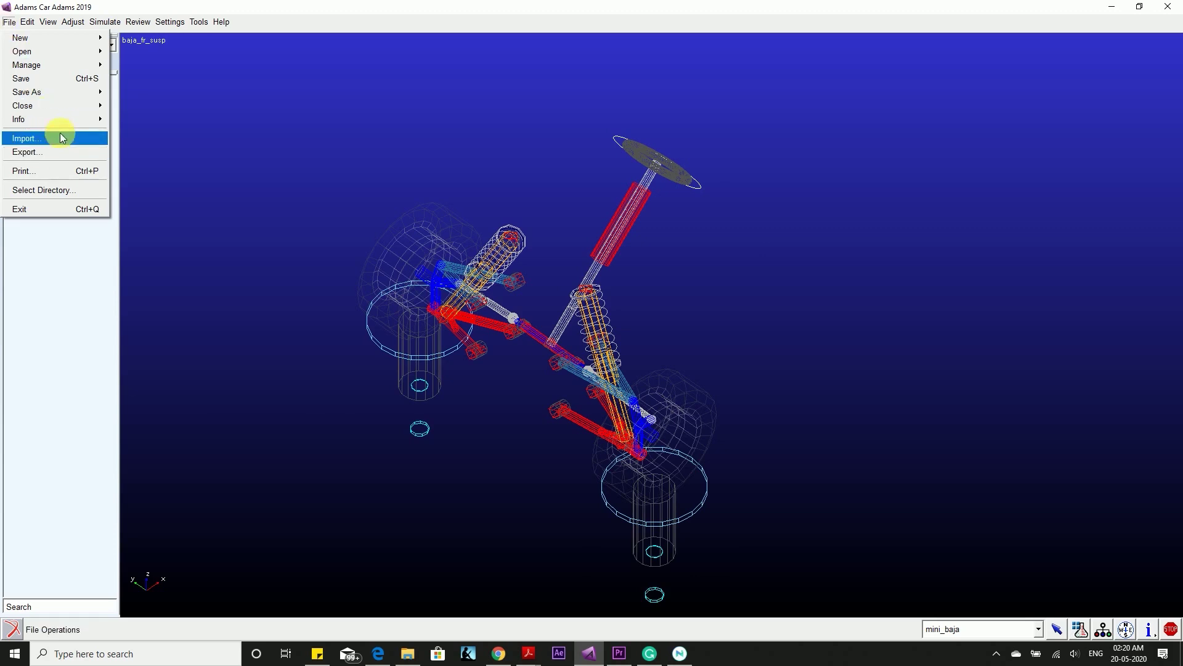
left_click(280, 157)
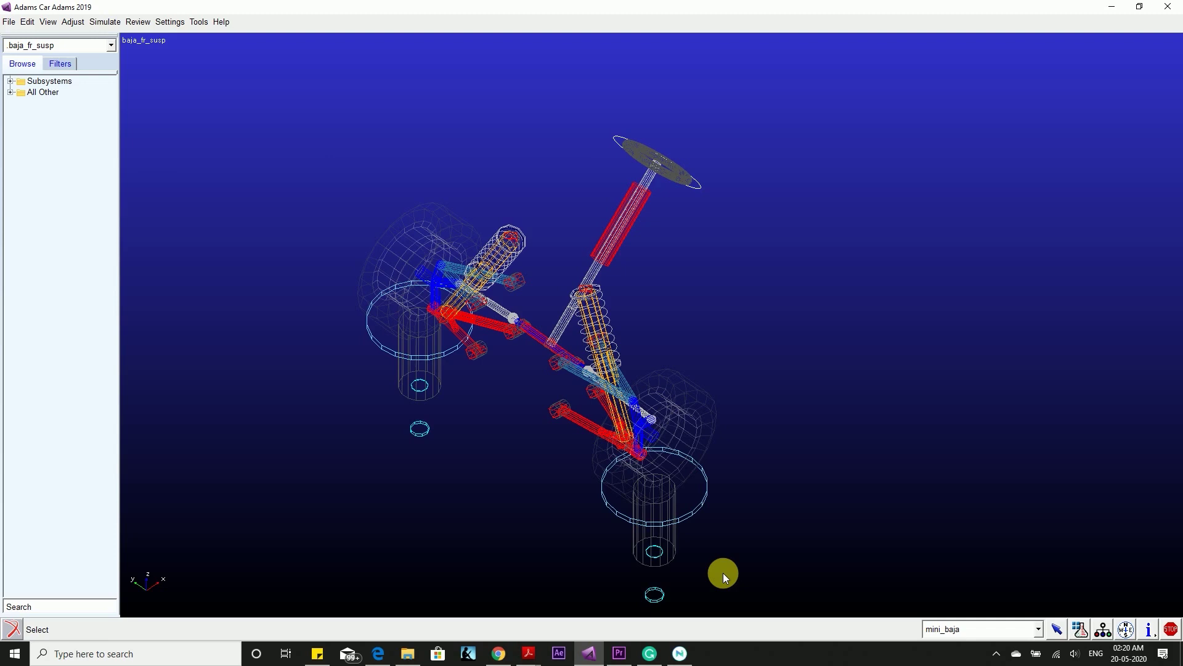
key("alt+f")
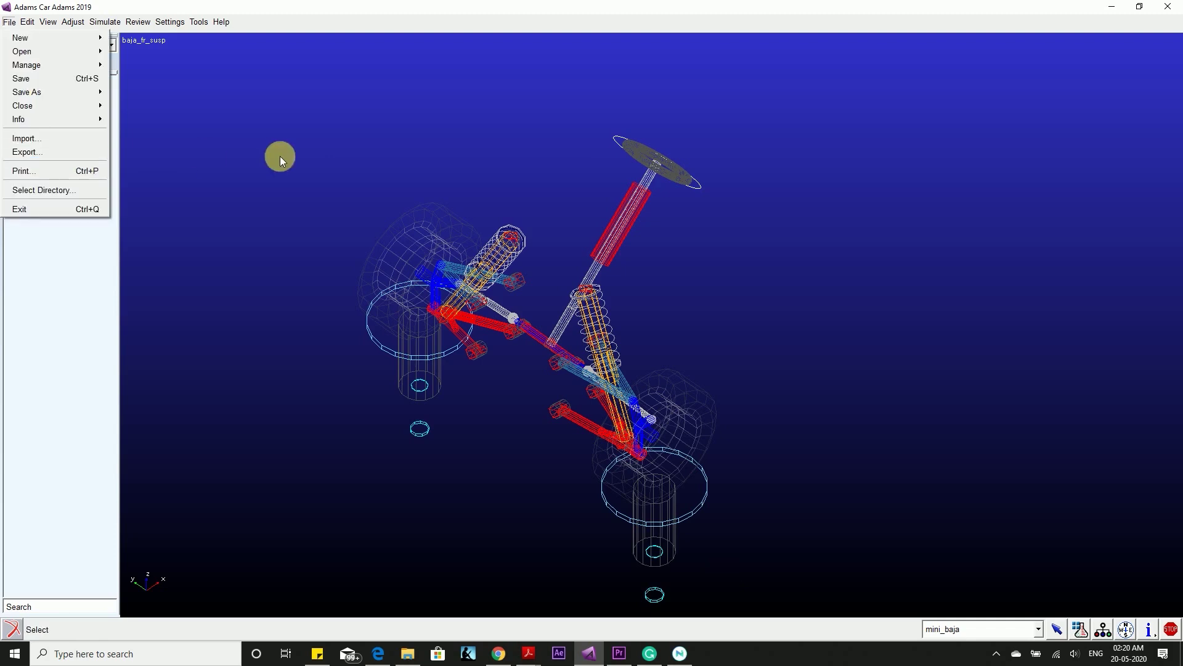
left_click(279, 156)
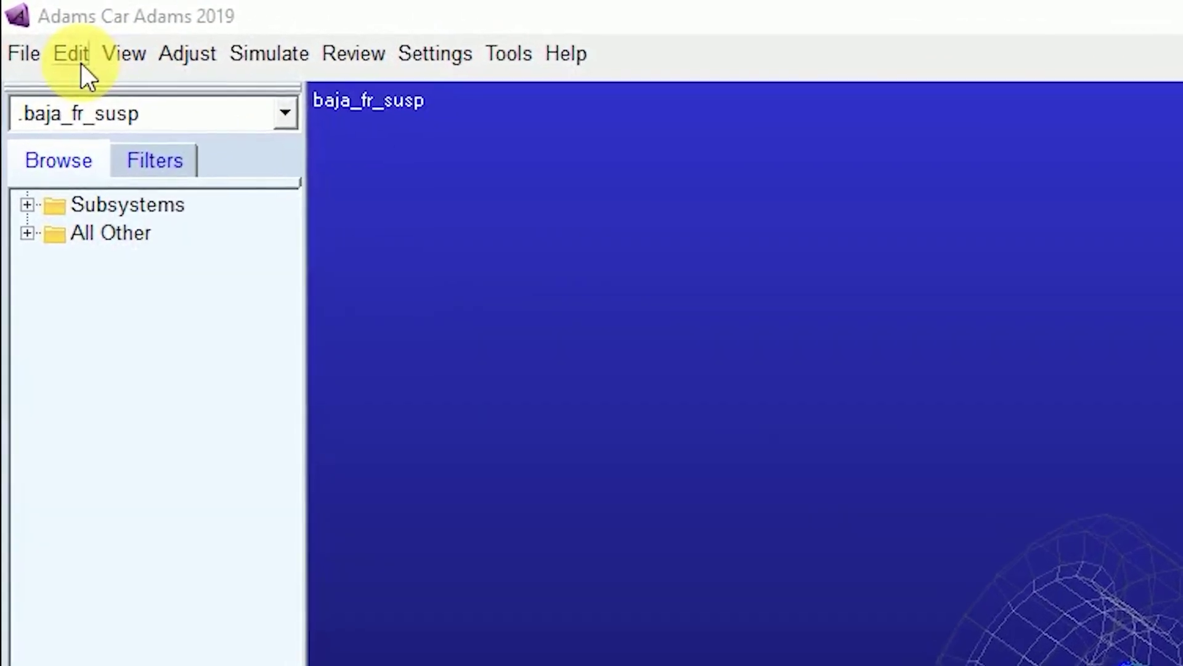
Step: Browse the model objects in the Database Navigator from Edit > Modify, then close it
left_click(72, 57)
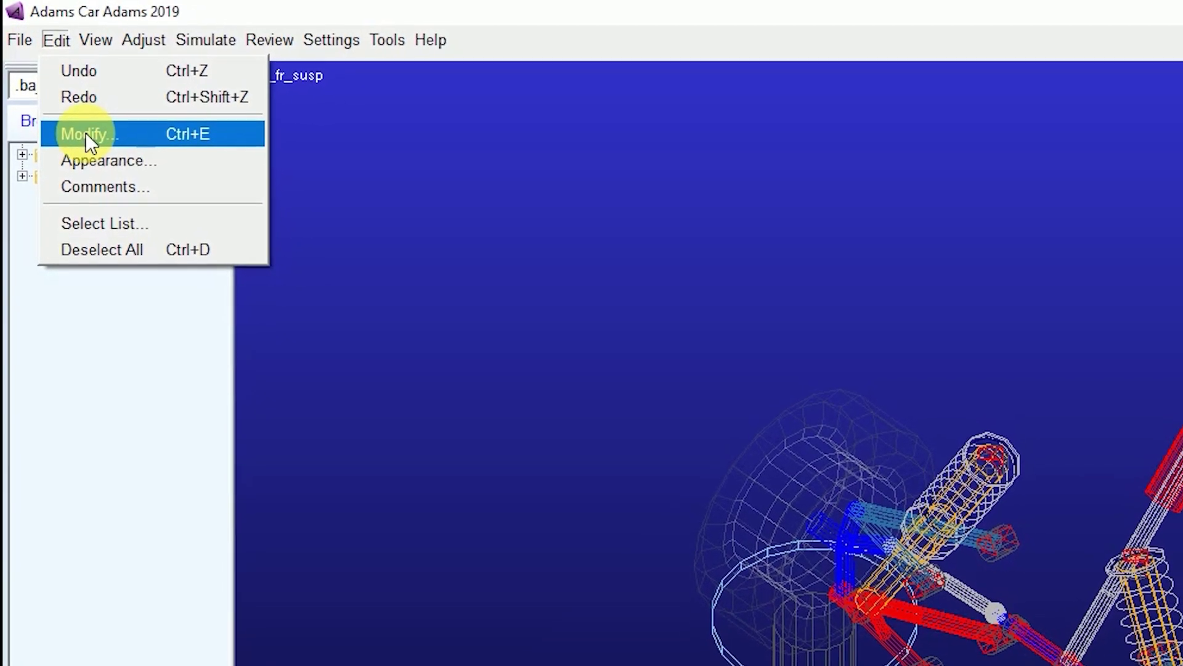
left_click(86, 133)
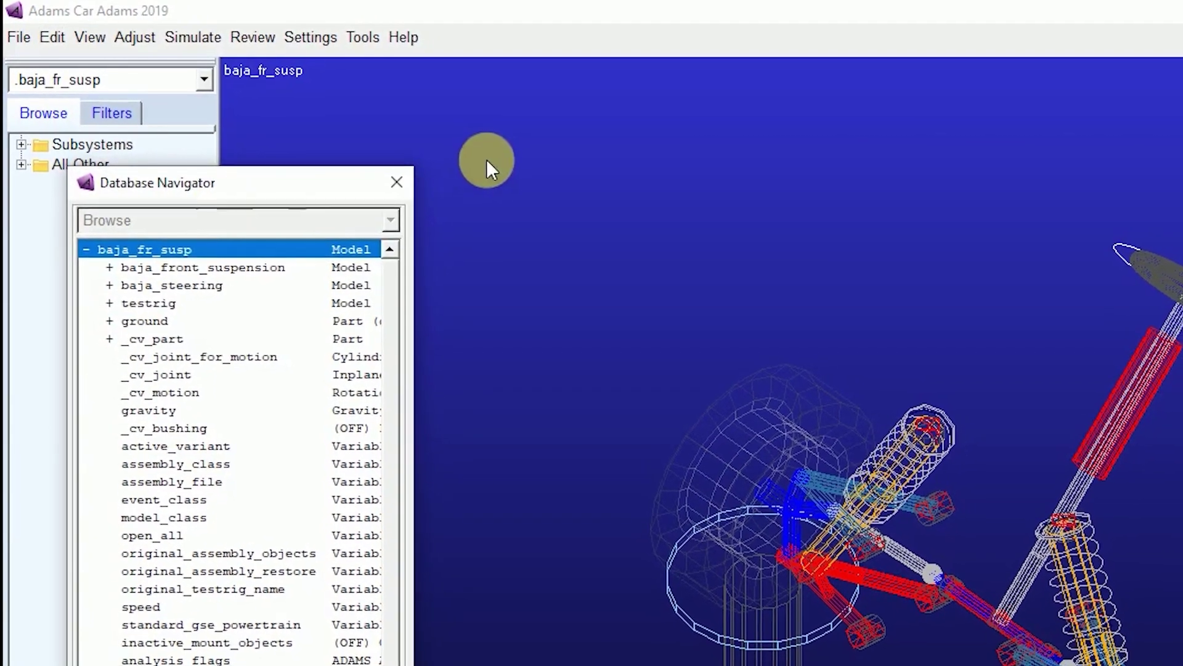
left_click_drag(350, 193, 574, 106)
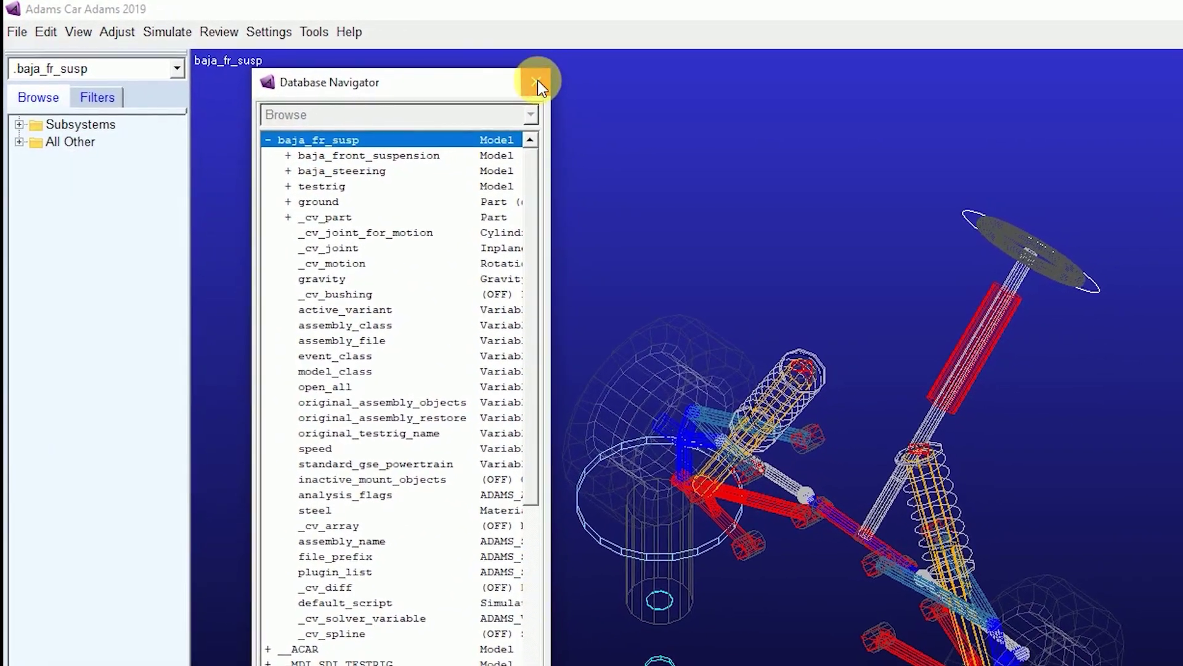
left_click(546, 84)
left_click(52, 32)
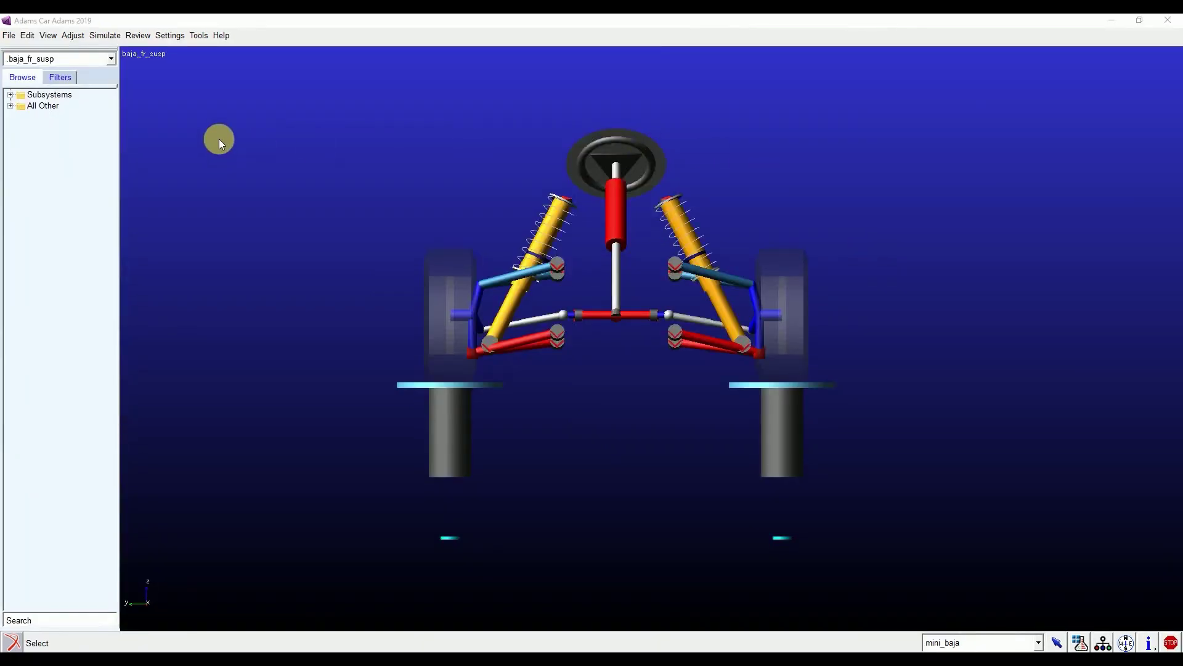
Step: Keep baja_fr_susp as the displayed assembly through View > Assembly
left_click(46, 36)
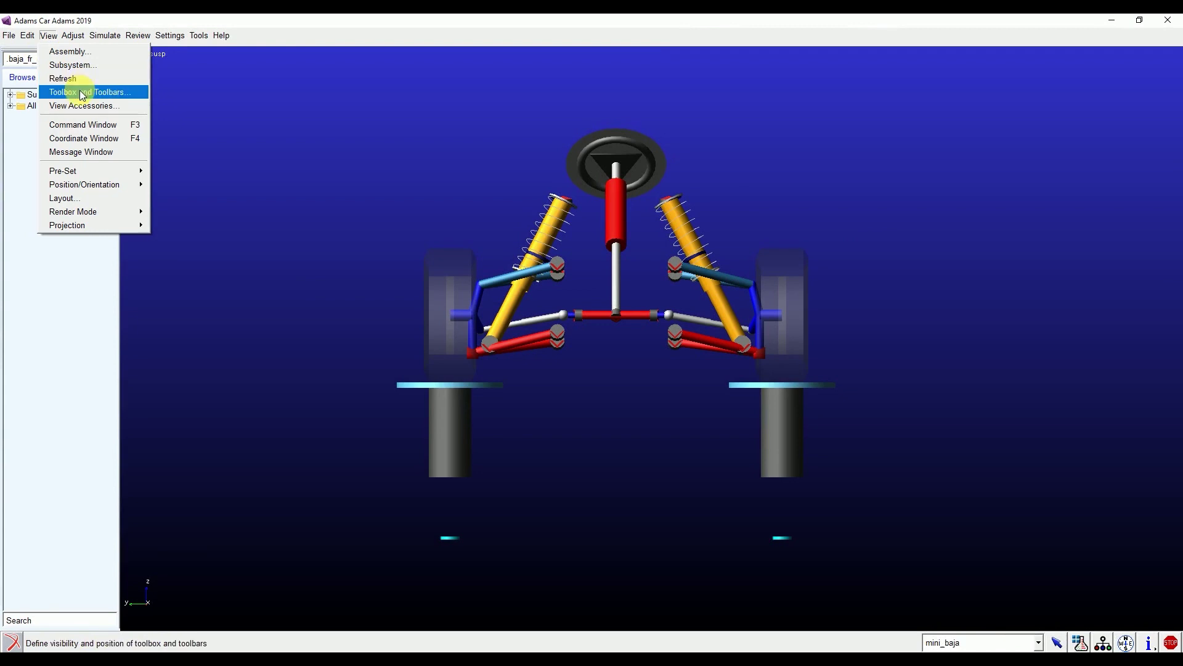
left_click(93, 51)
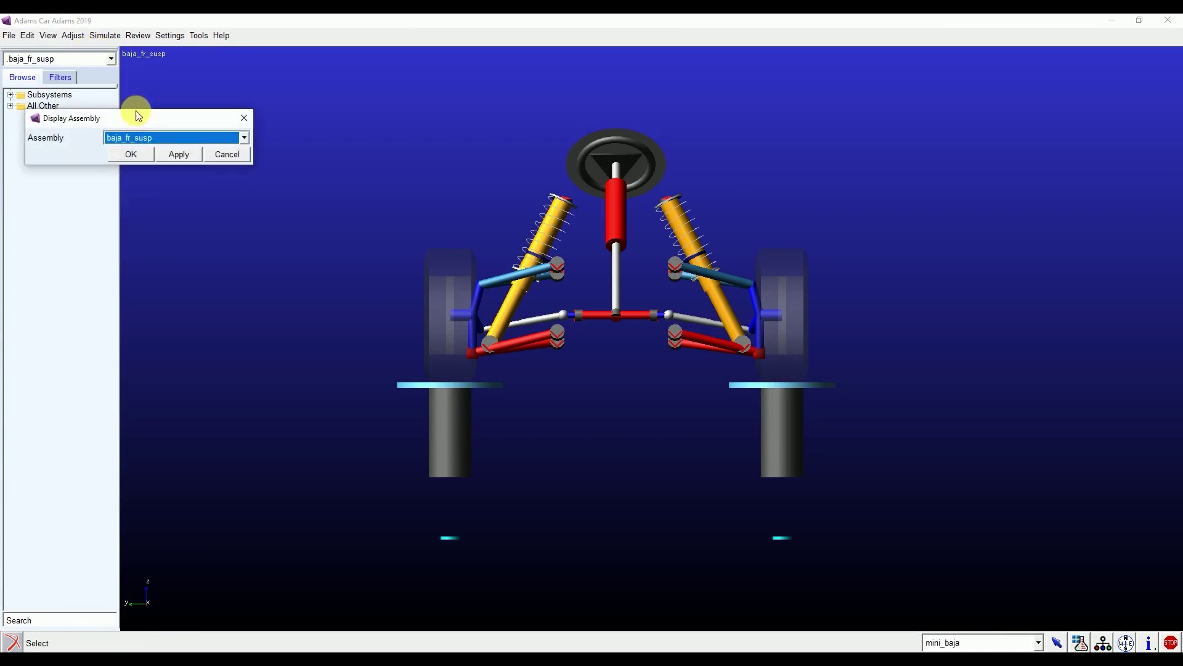
left_click(243, 137)
left_click(240, 136)
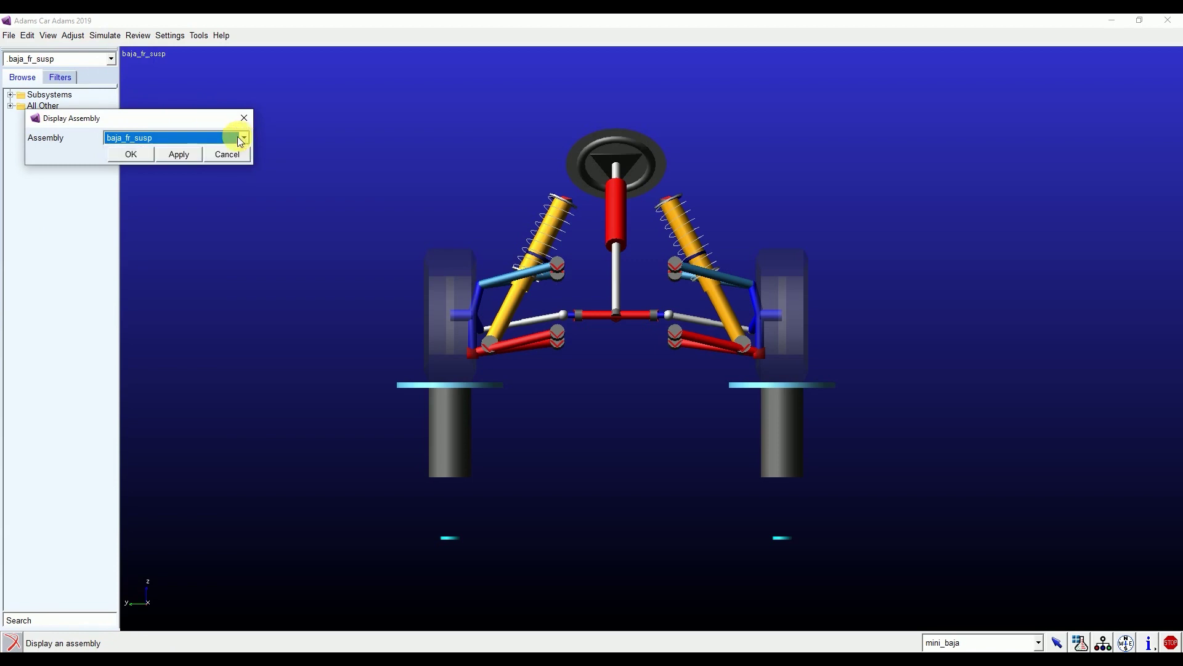
left_click(131, 154)
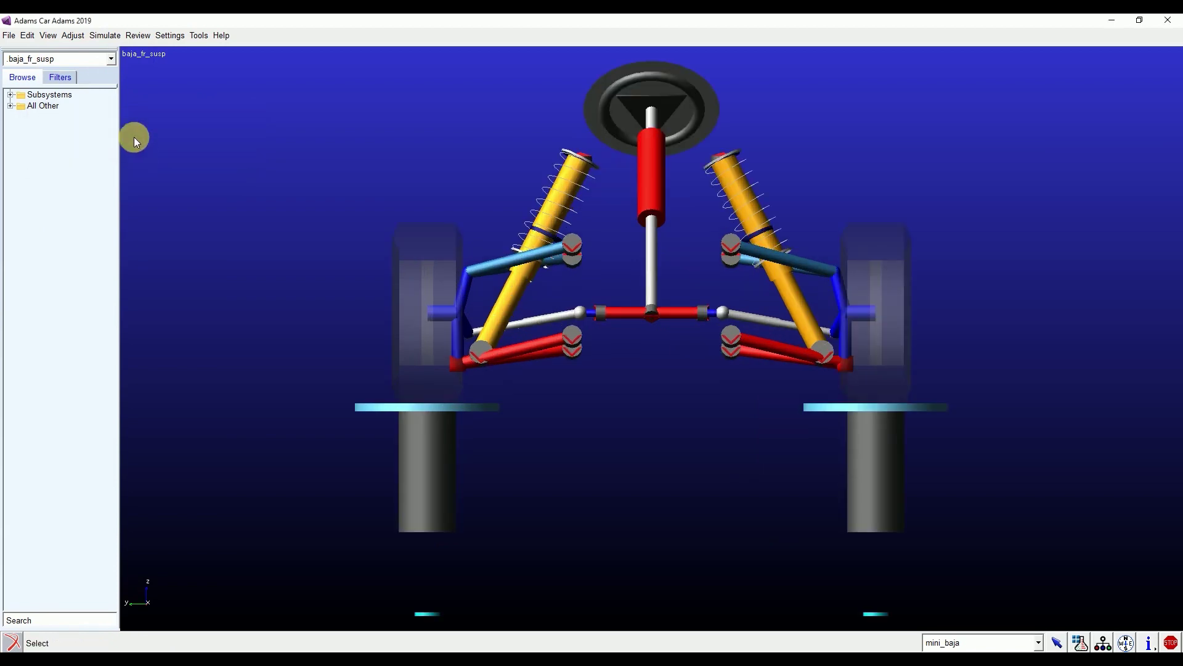
Step: Display only the baja_fr_susp.baja_steering subsystem and refresh the view
left_click(49, 36)
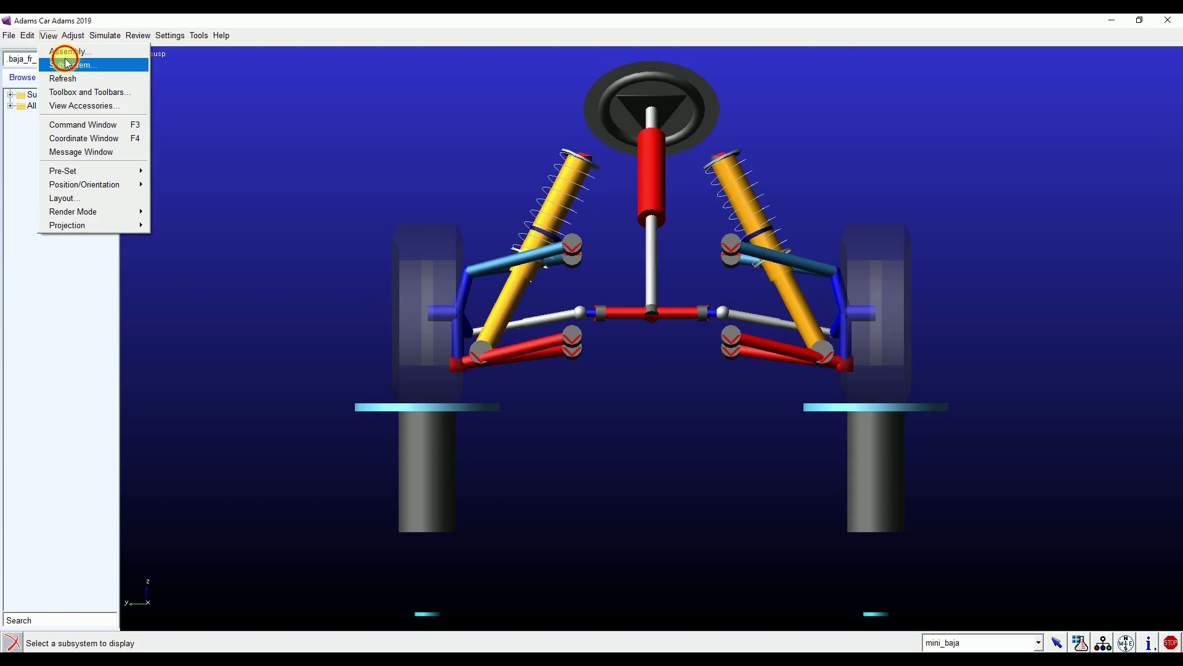
left_click(65, 62)
left_click(244, 138)
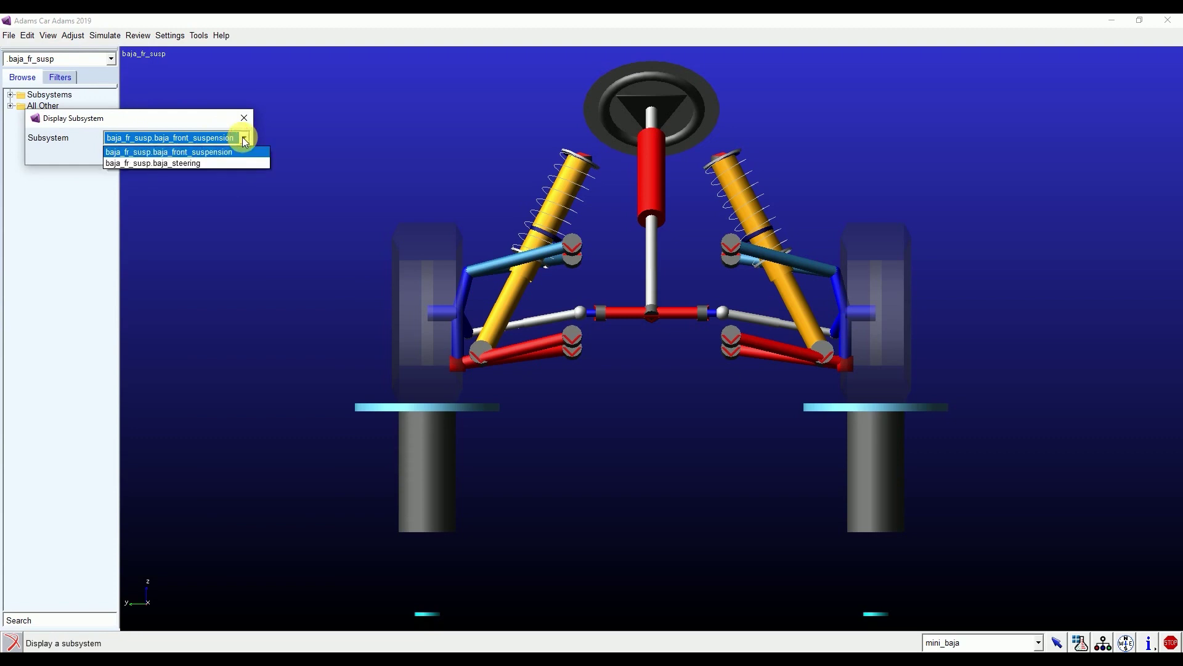
left_click(227, 162)
left_click(135, 154)
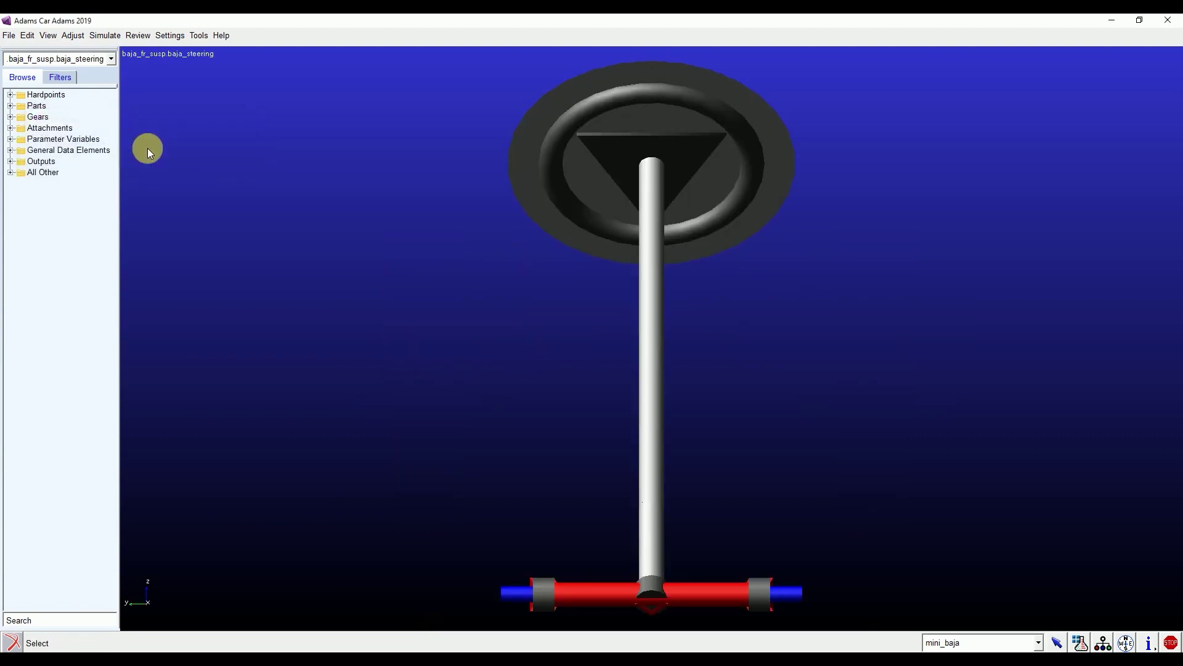
left_click(48, 36)
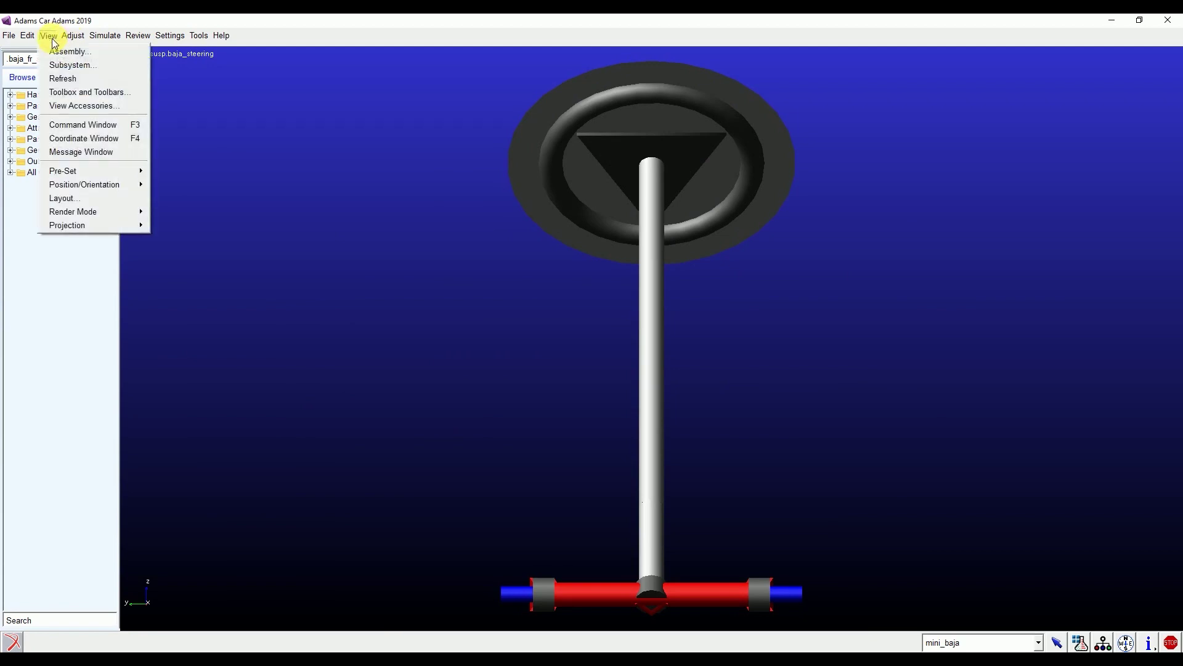
left_click(60, 79)
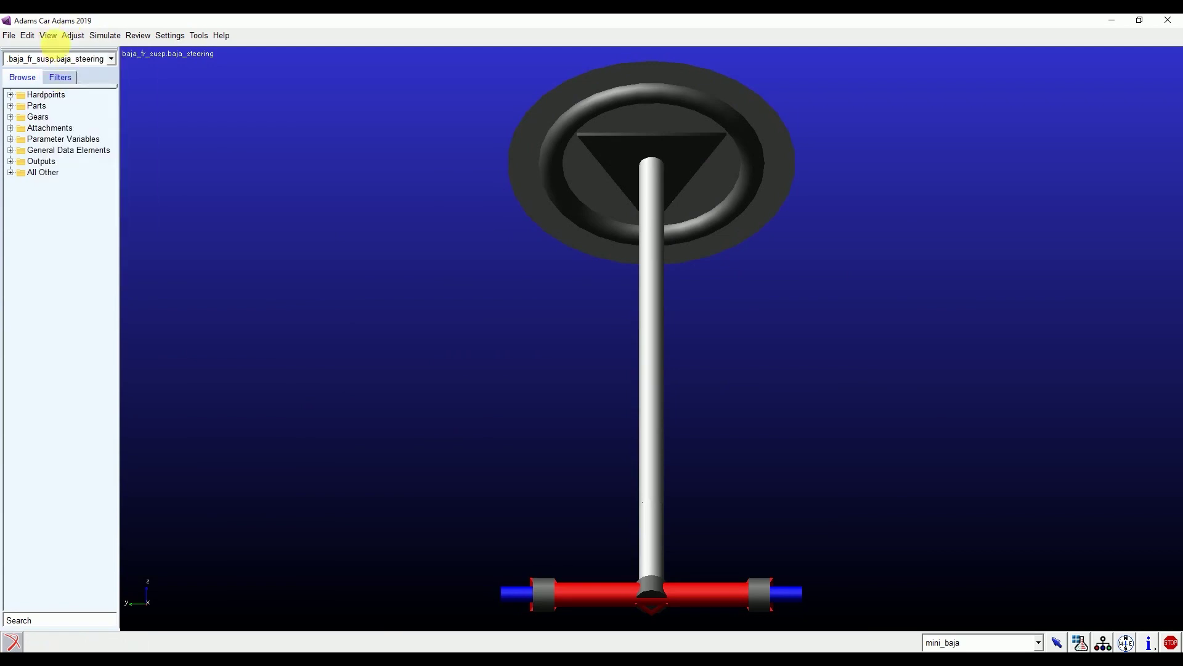
Step: Switch the display back to the full baja_fr_susp assembly
left_click(54, 37)
left_click(59, 50)
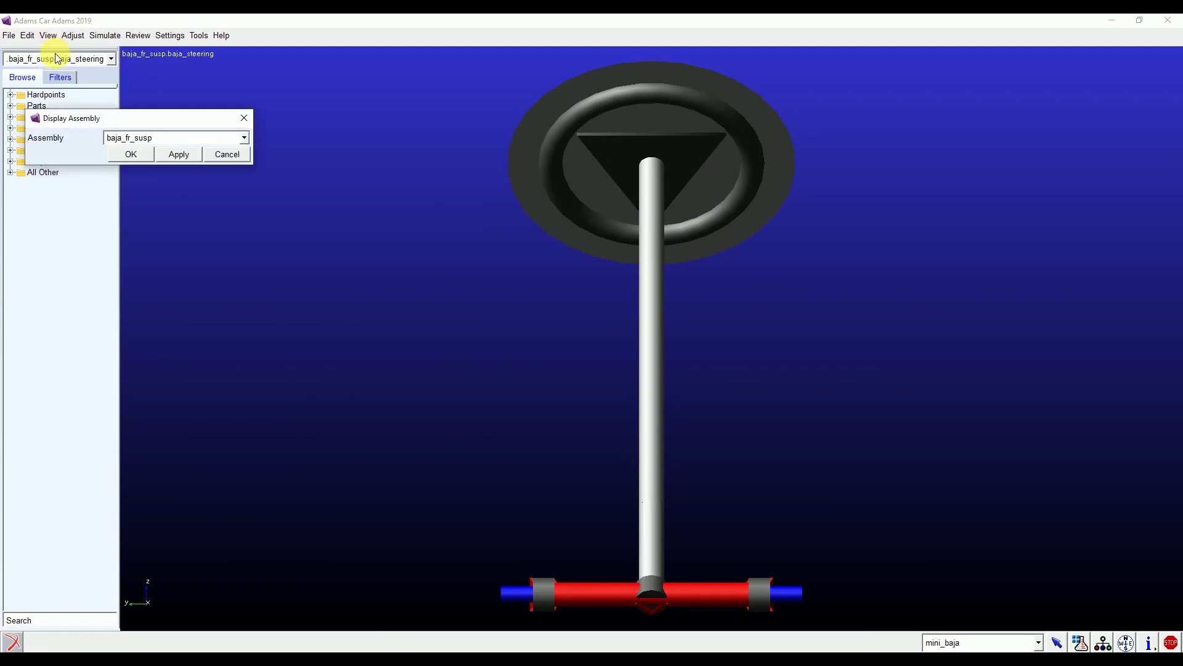
left_click(244, 138)
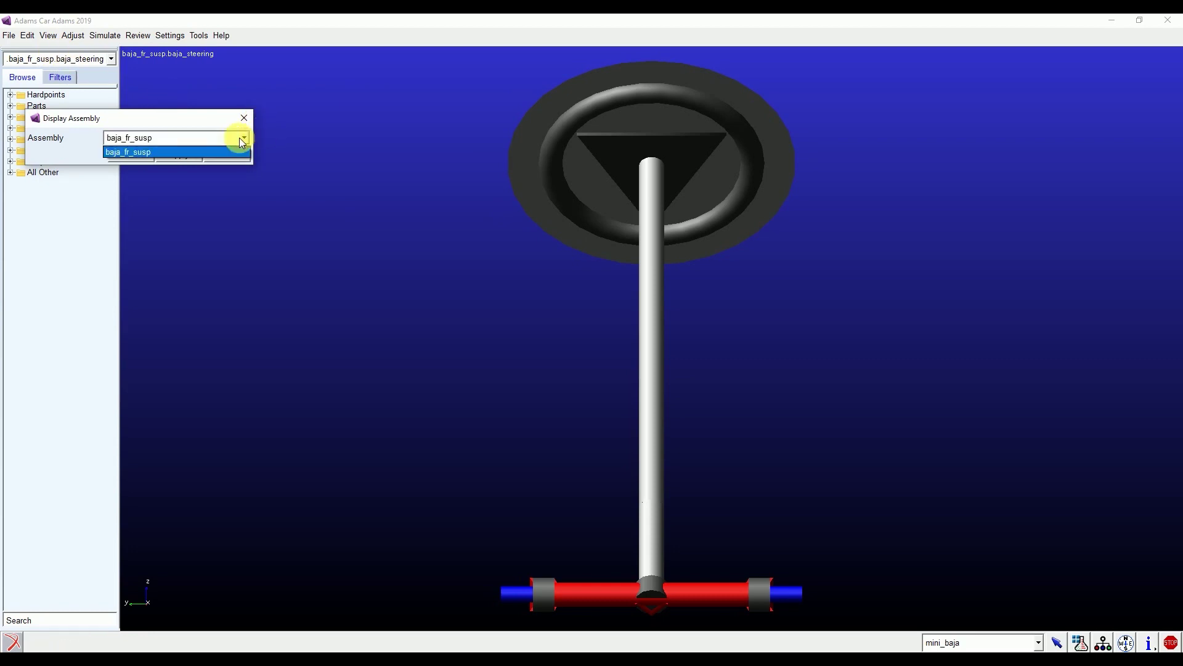
left_click(142, 150)
left_click(131, 154)
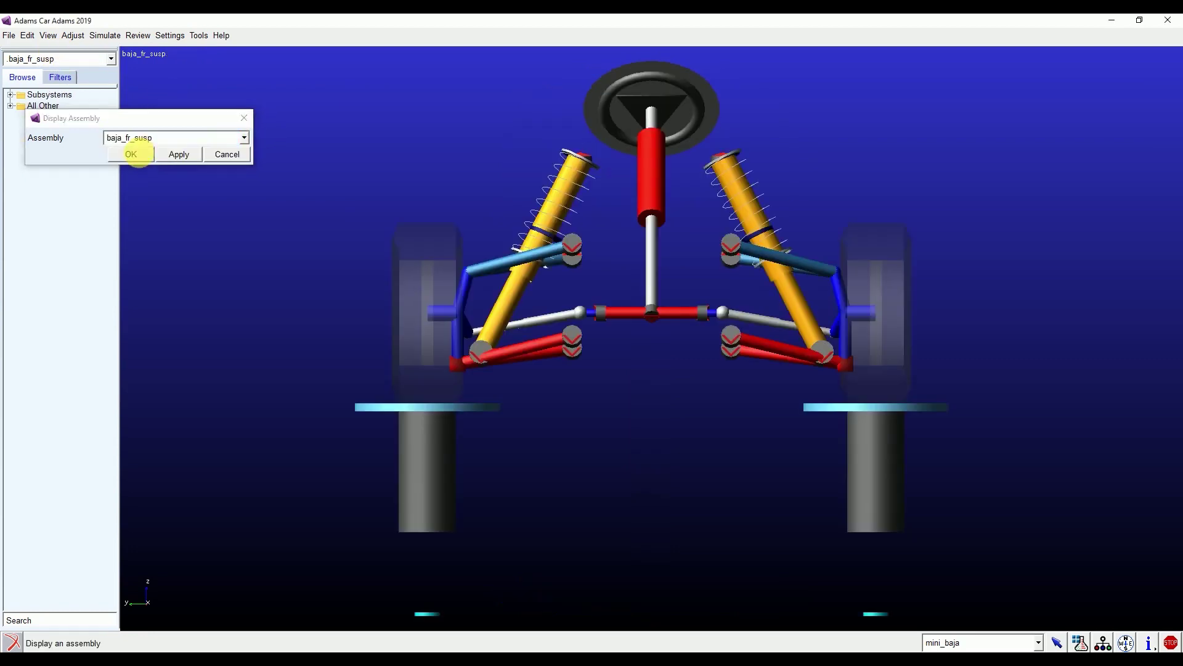
left_click(48, 35)
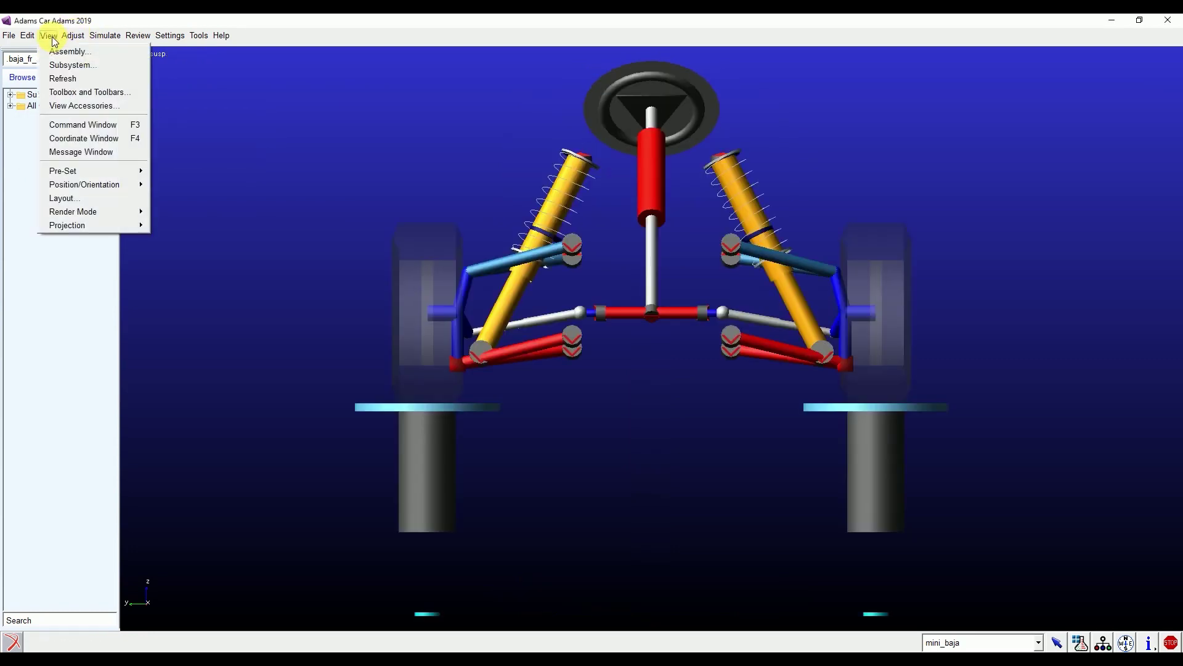
left_click(72, 93)
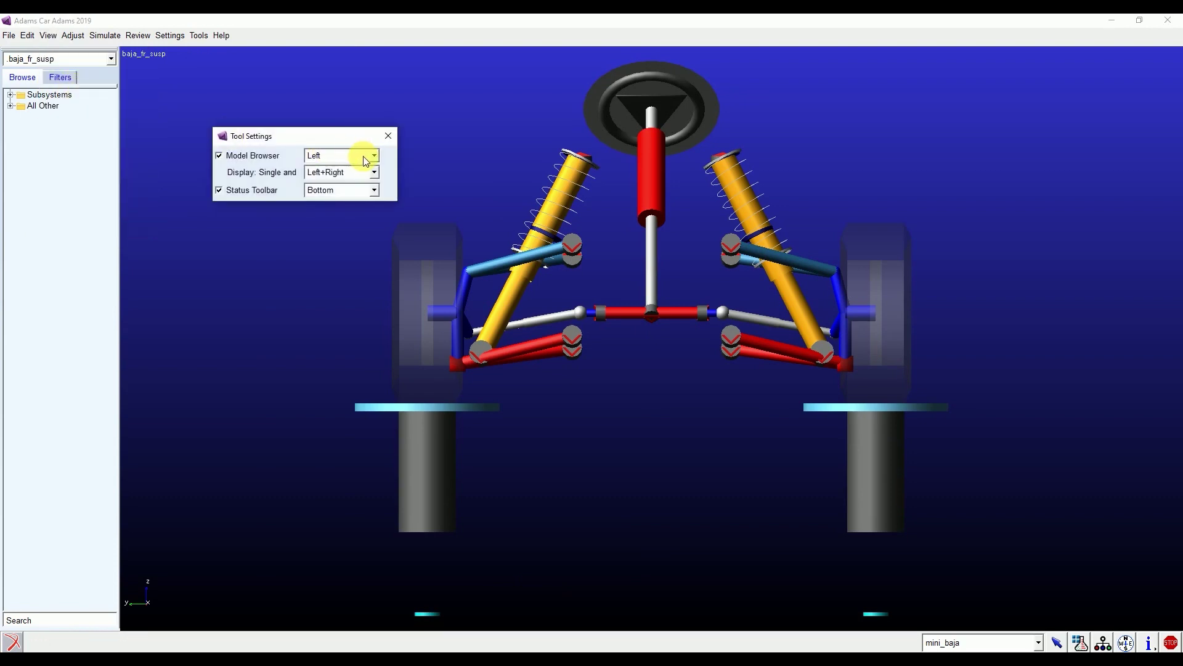
left_click(374, 156)
left_click(371, 180)
left_click(374, 156)
left_click(362, 170)
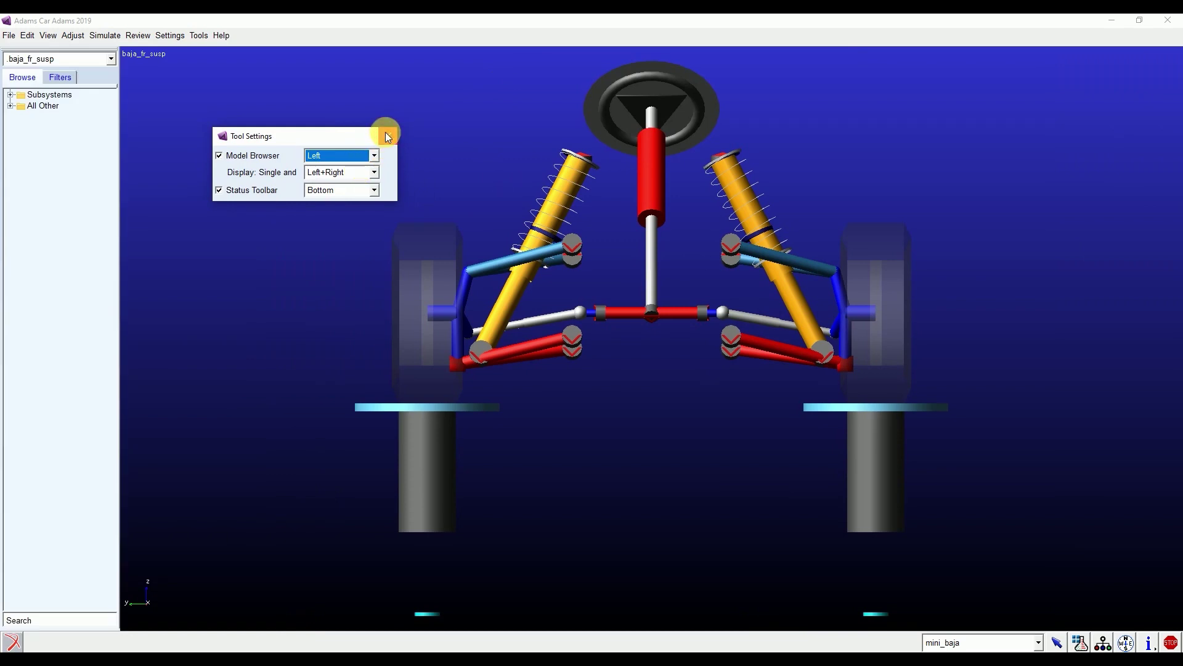
left_click(389, 136)
left_click(48, 35)
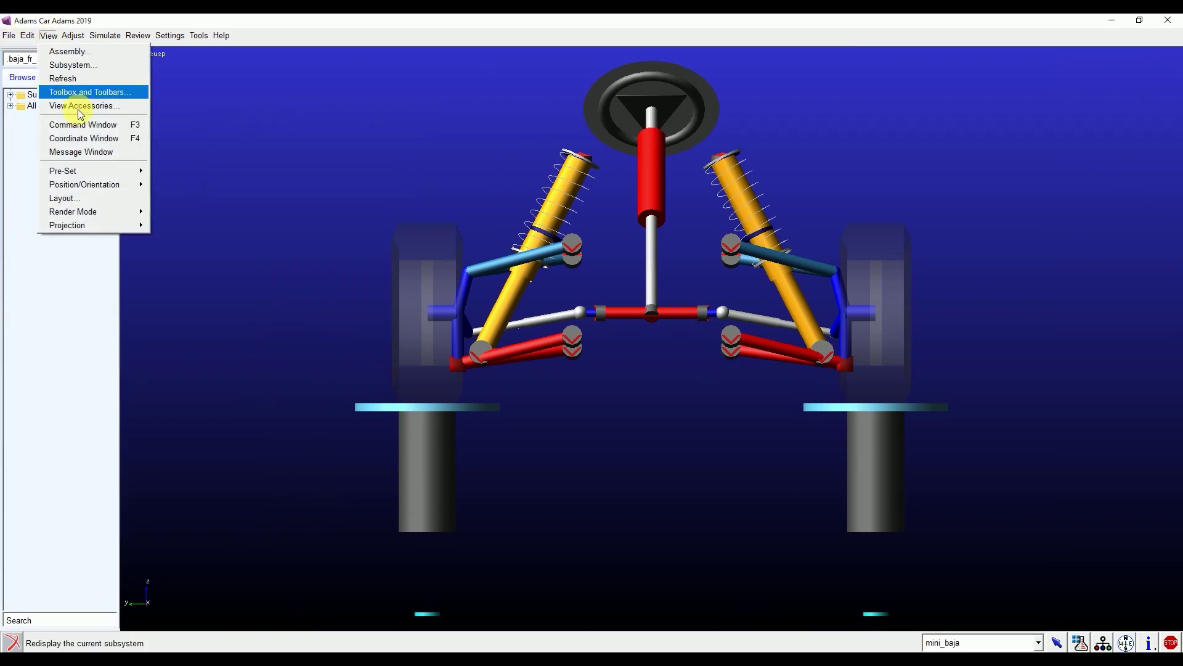
mouse_move(103, 171)
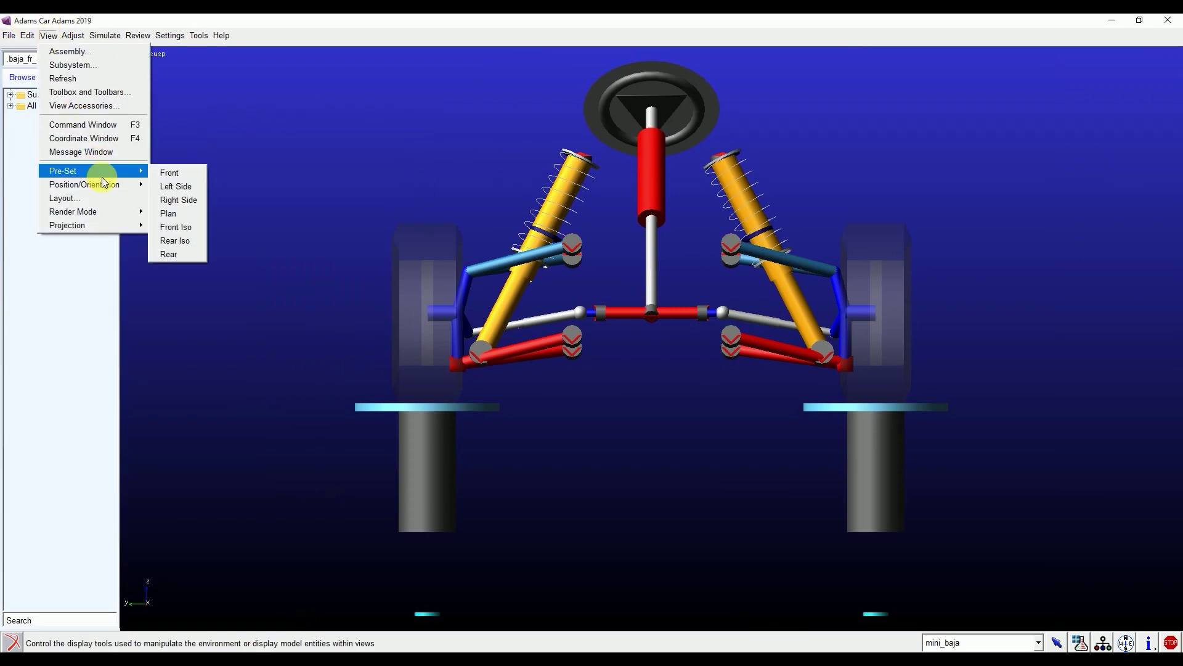
left_click(167, 187)
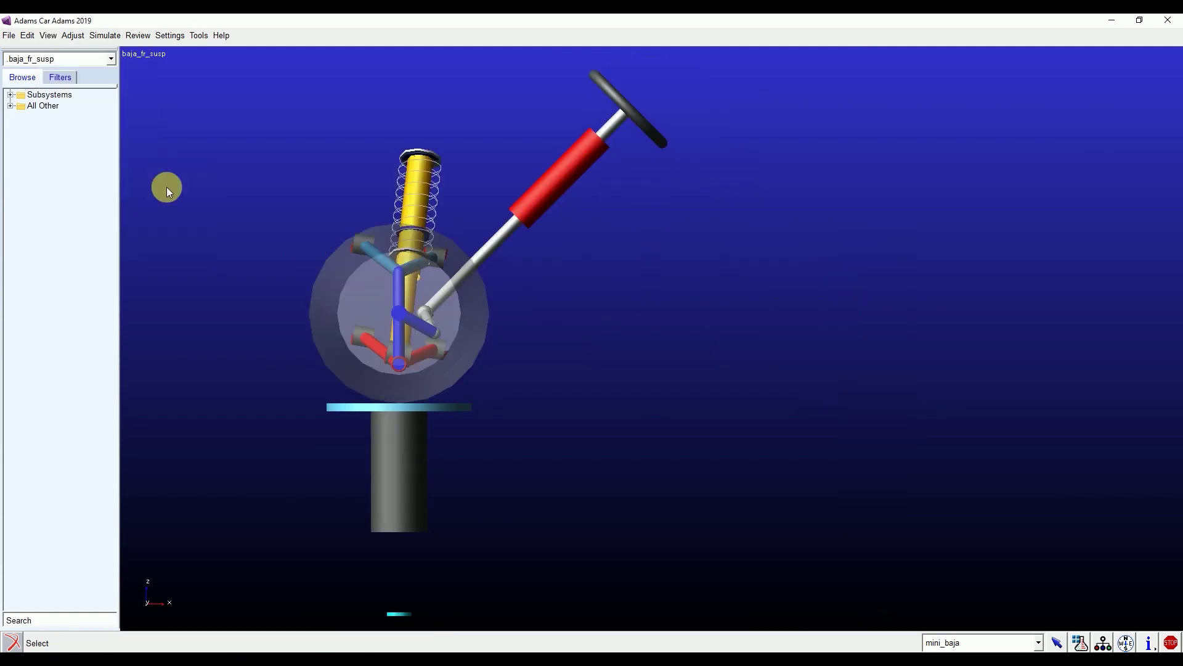
left_click(48, 36)
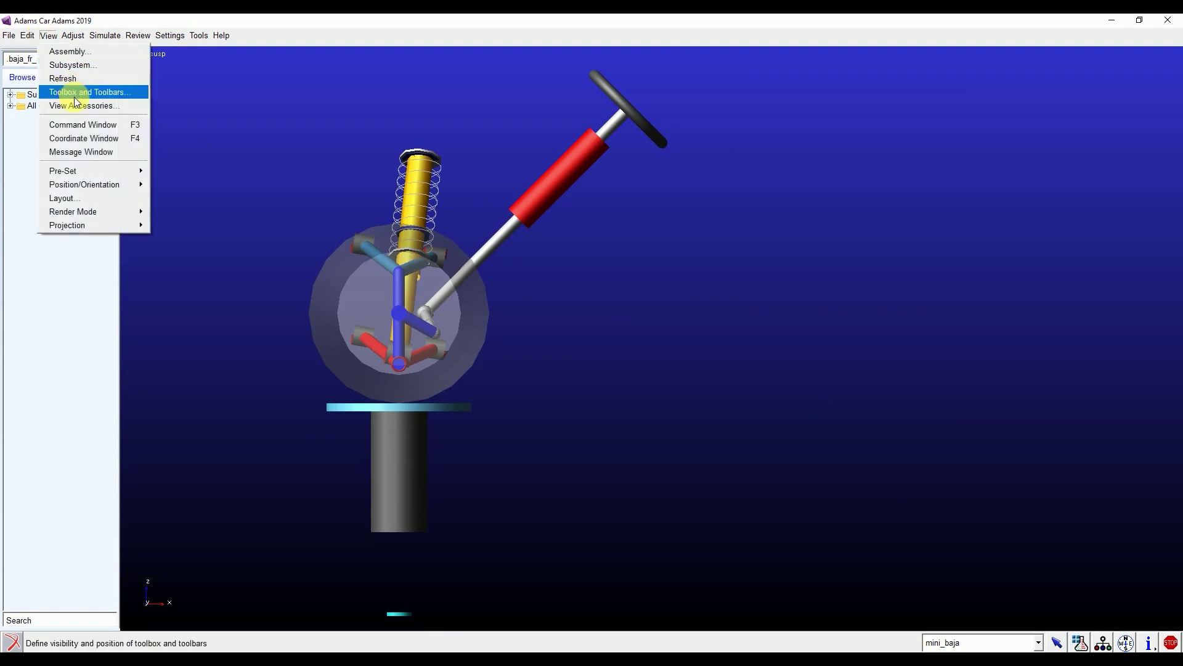
mouse_move(98, 170)
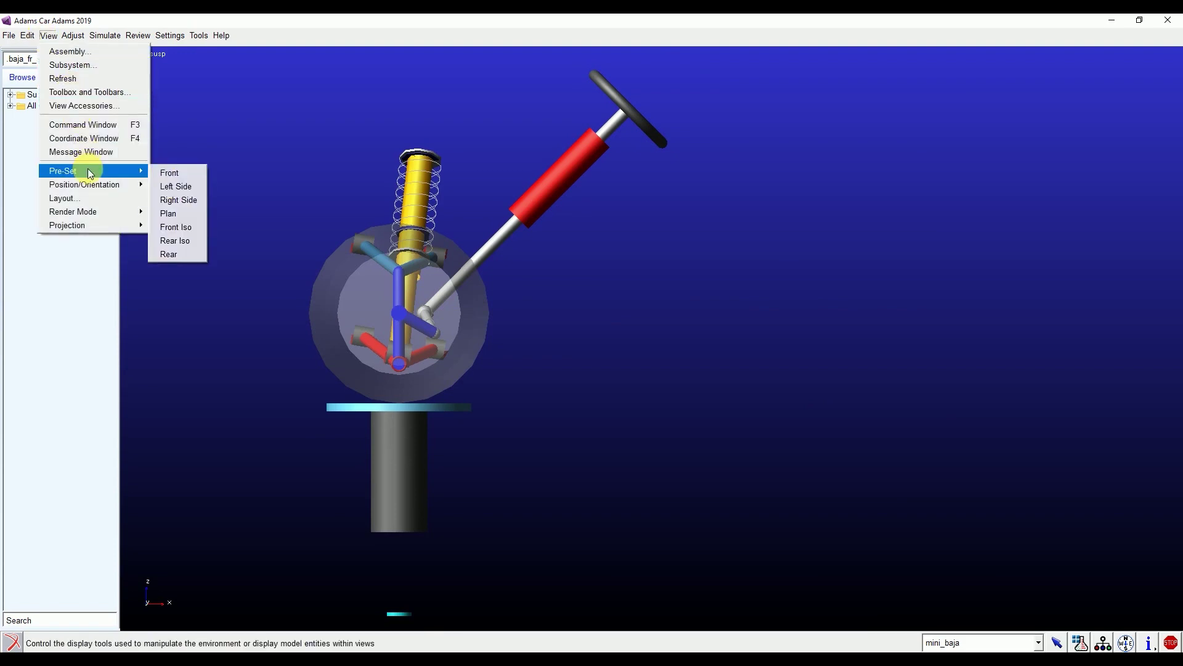
left_click(171, 177)
left_click(48, 36)
left_click(48, 35)
left_click(48, 35)
mouse_move(95, 187)
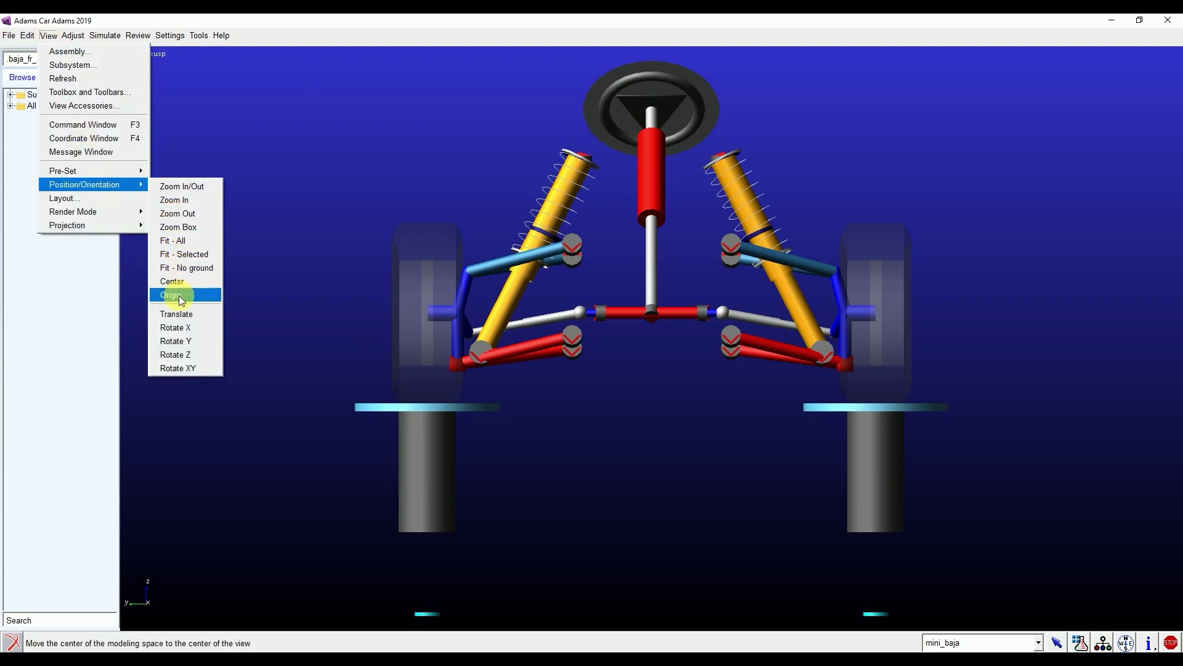
mouse_move(128, 217)
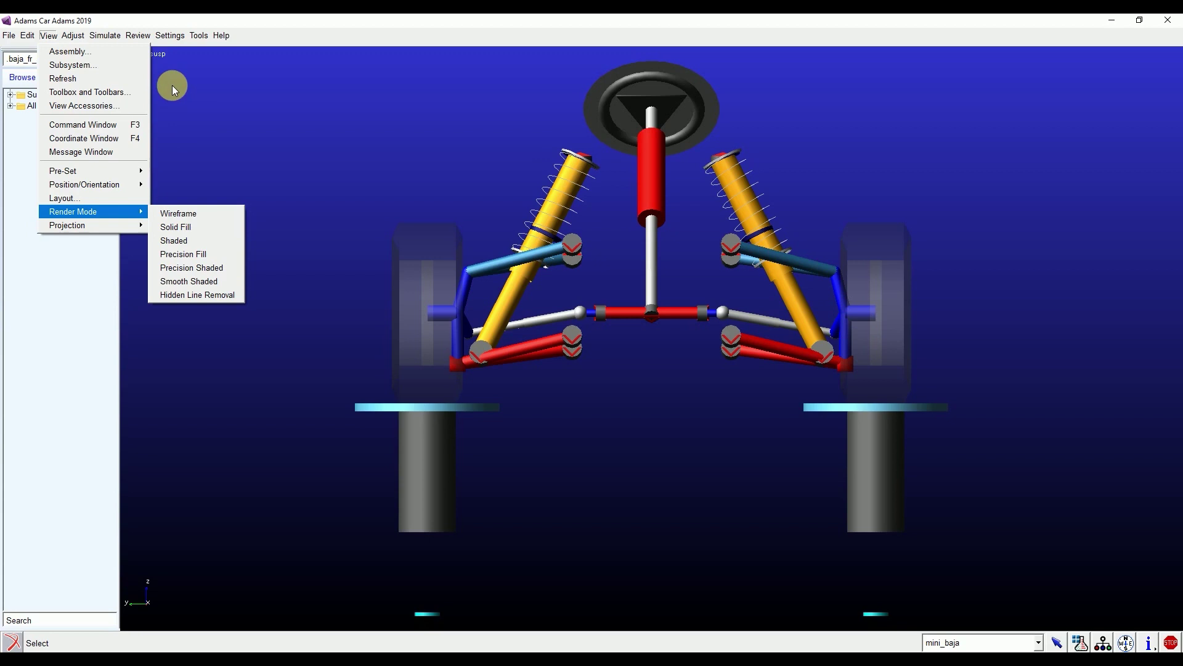
left_click(197, 97)
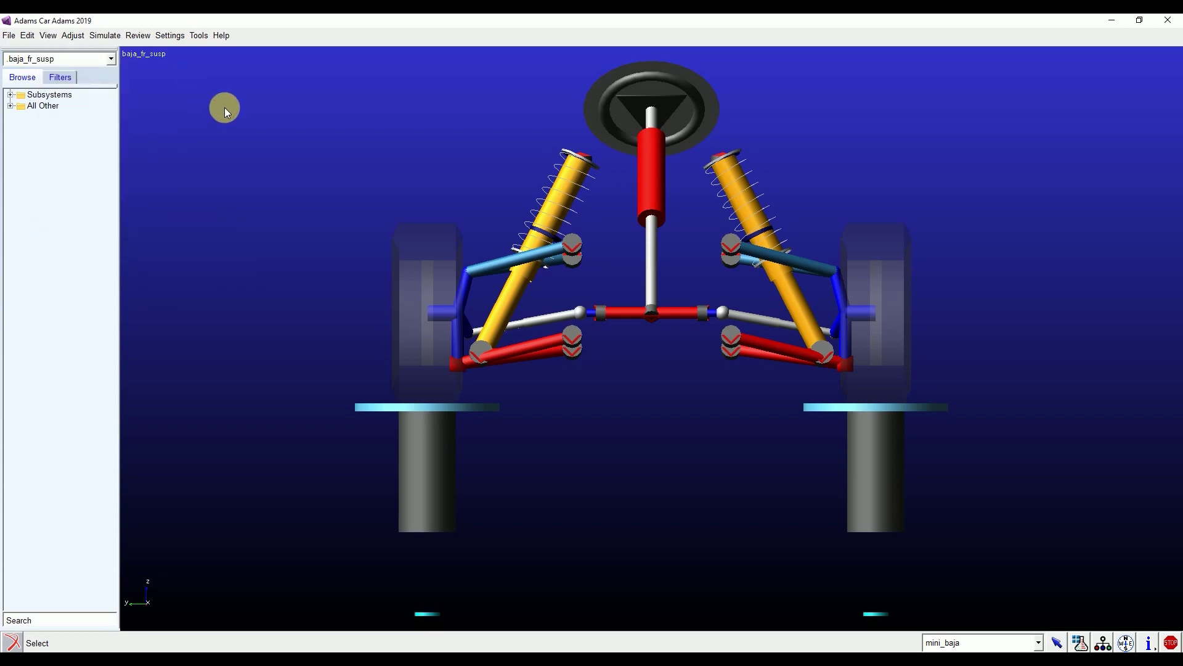
Step: Inspect the Adjustable Force editor from the Adjust menu and close it unchanged
left_click(73, 36)
mouse_move(79, 53)
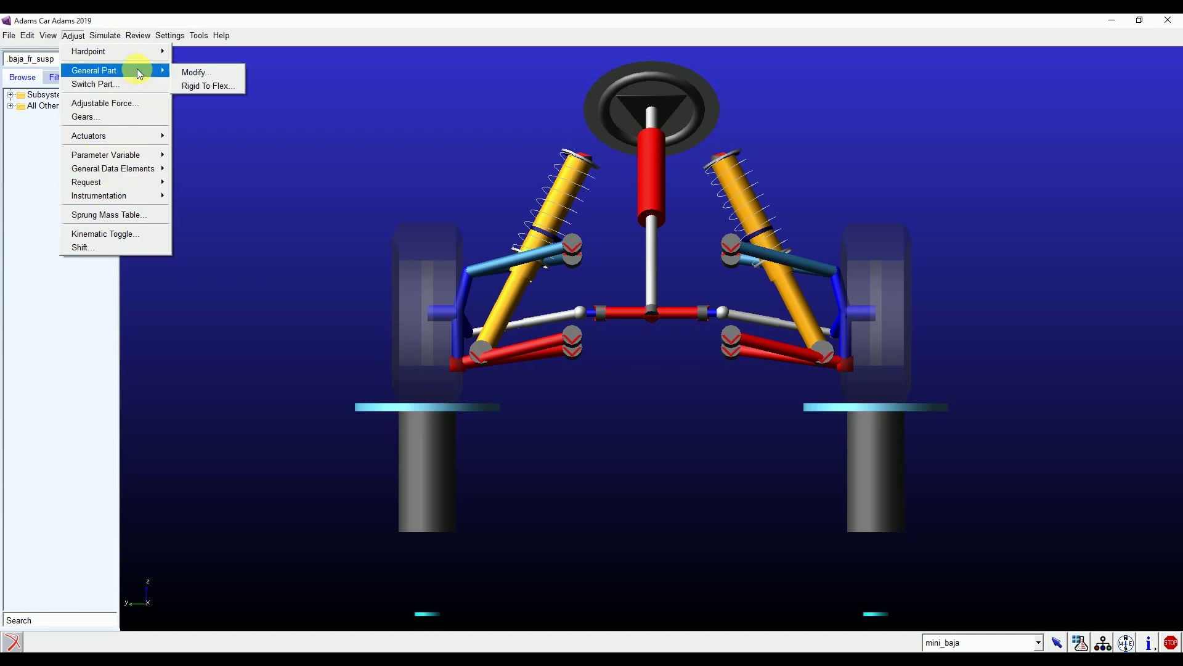
mouse_move(141, 53)
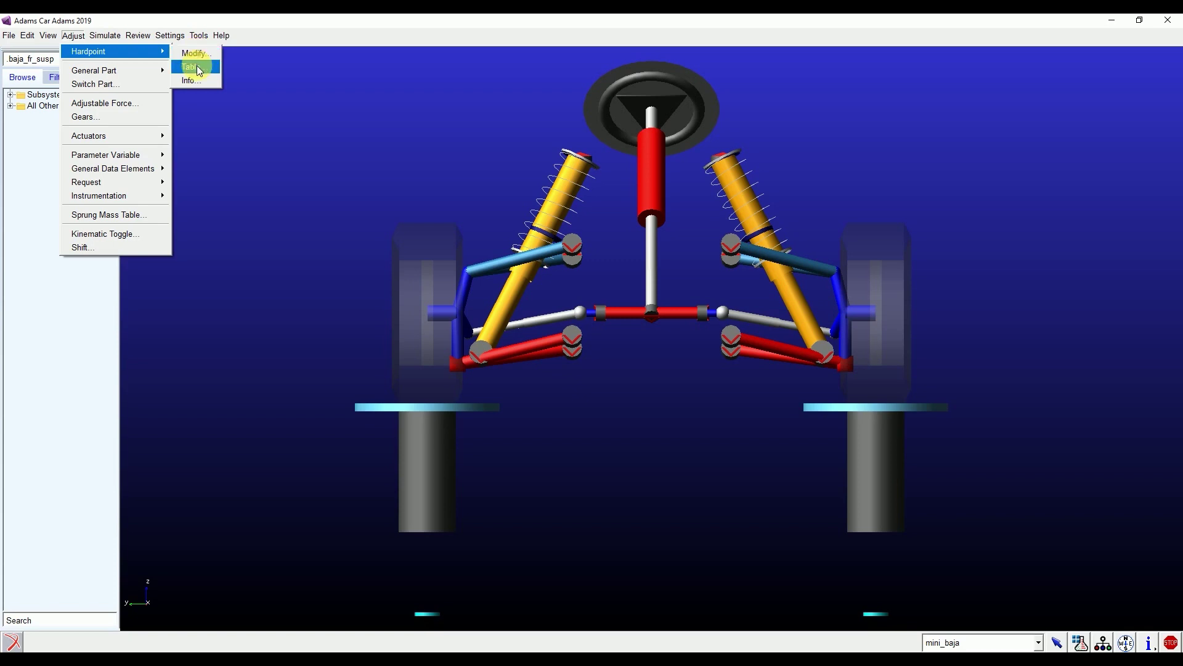
left_click(151, 104)
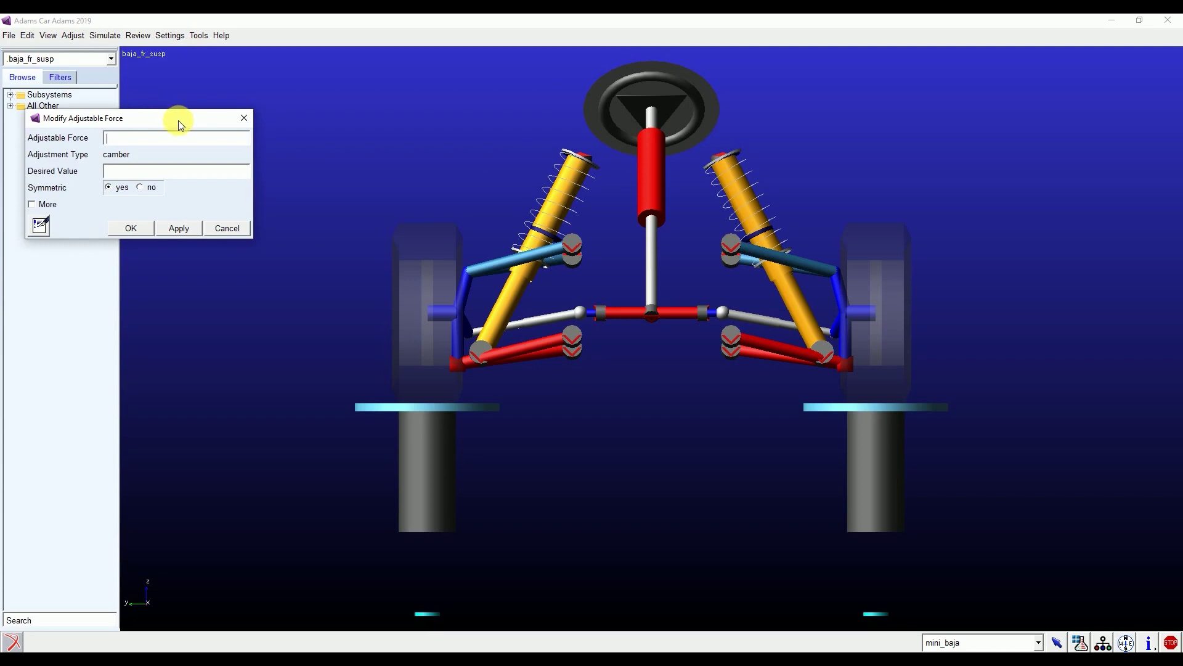
left_click_drag(179, 121, 194, 115)
left_click(256, 113)
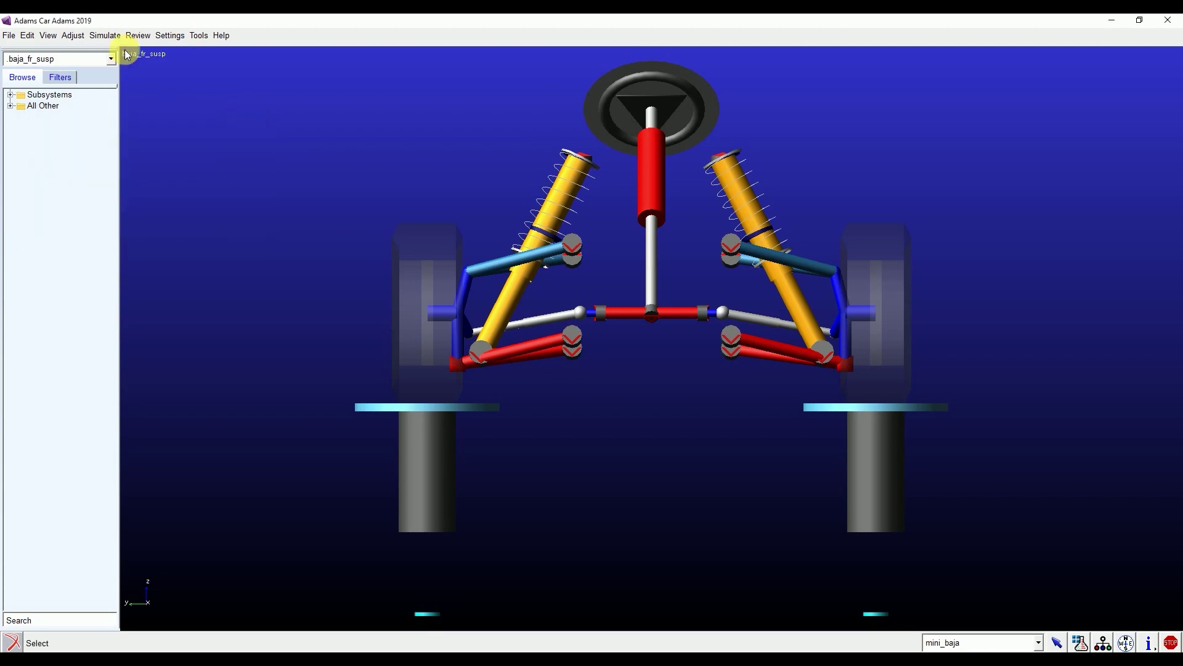
Step: Review the Gears editor and the Sprung Mass Table, closing each without changes
left_click(67, 37)
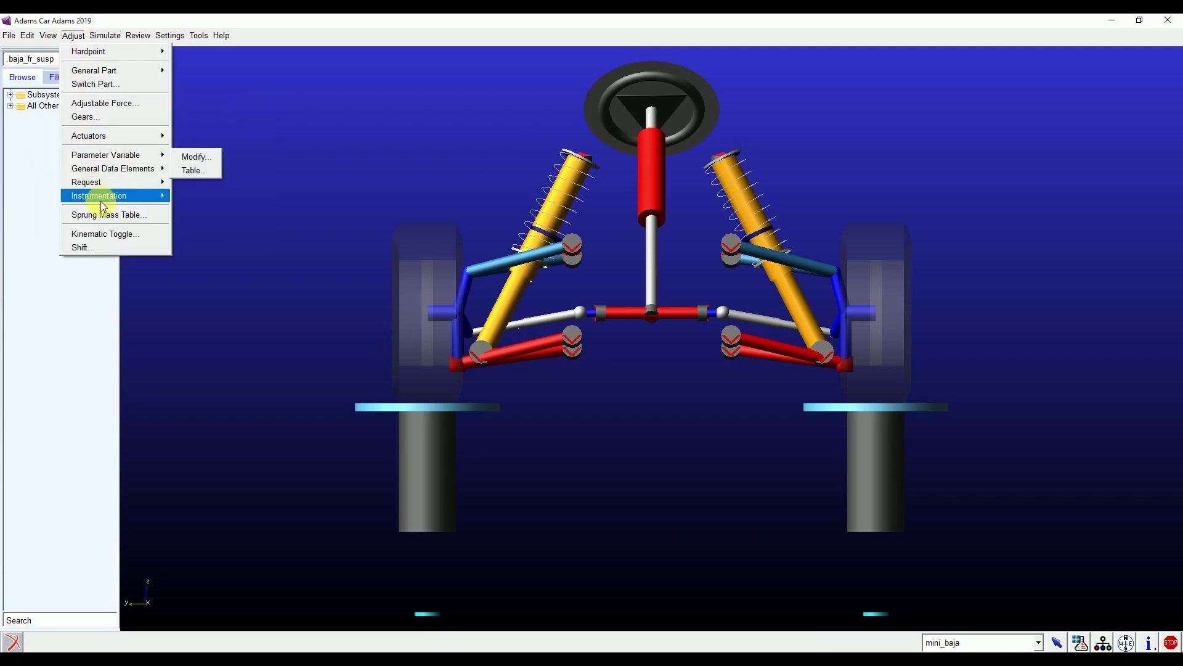
left_click(123, 116)
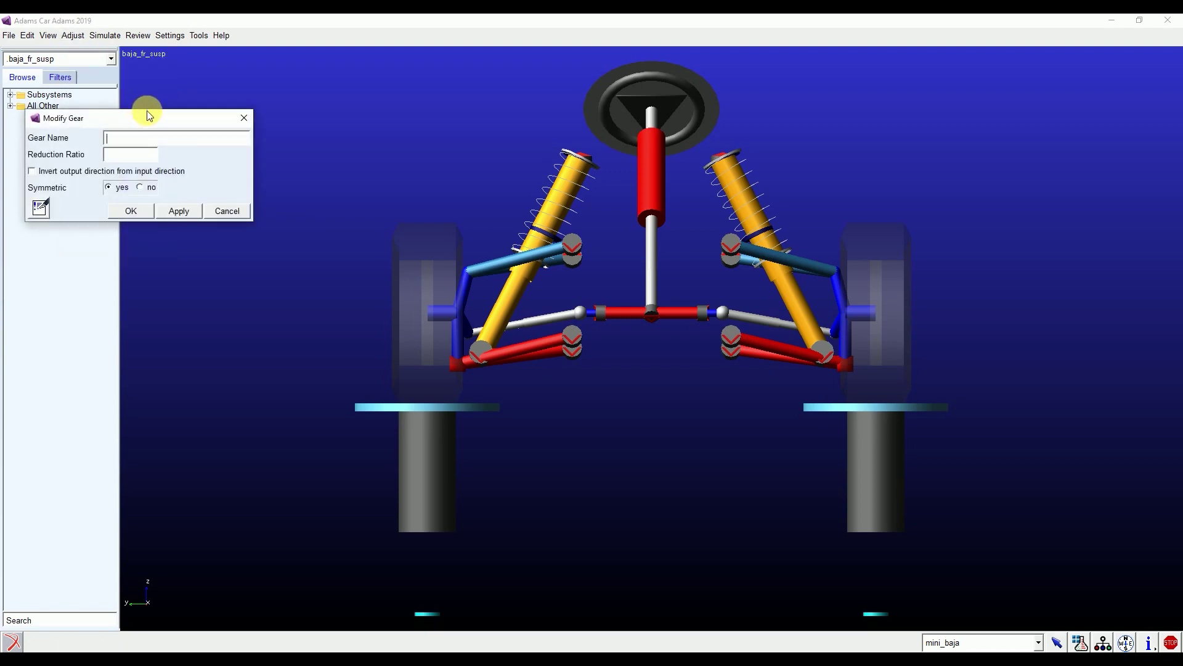
left_click(245, 117)
left_click(73, 35)
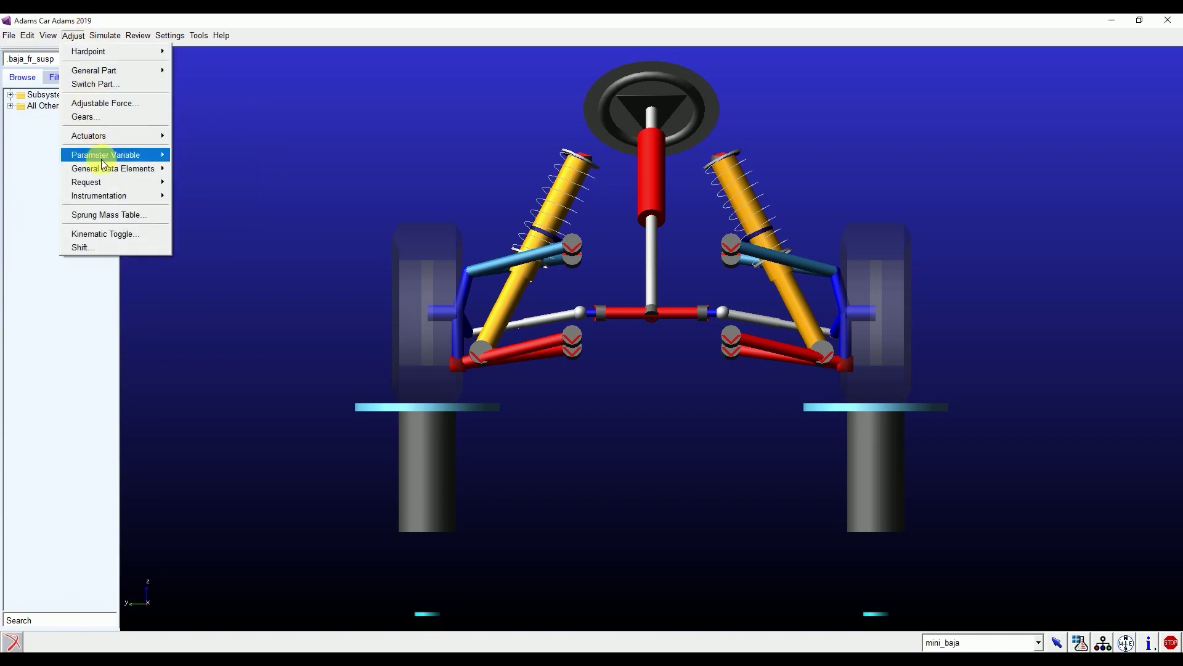
left_click(146, 215)
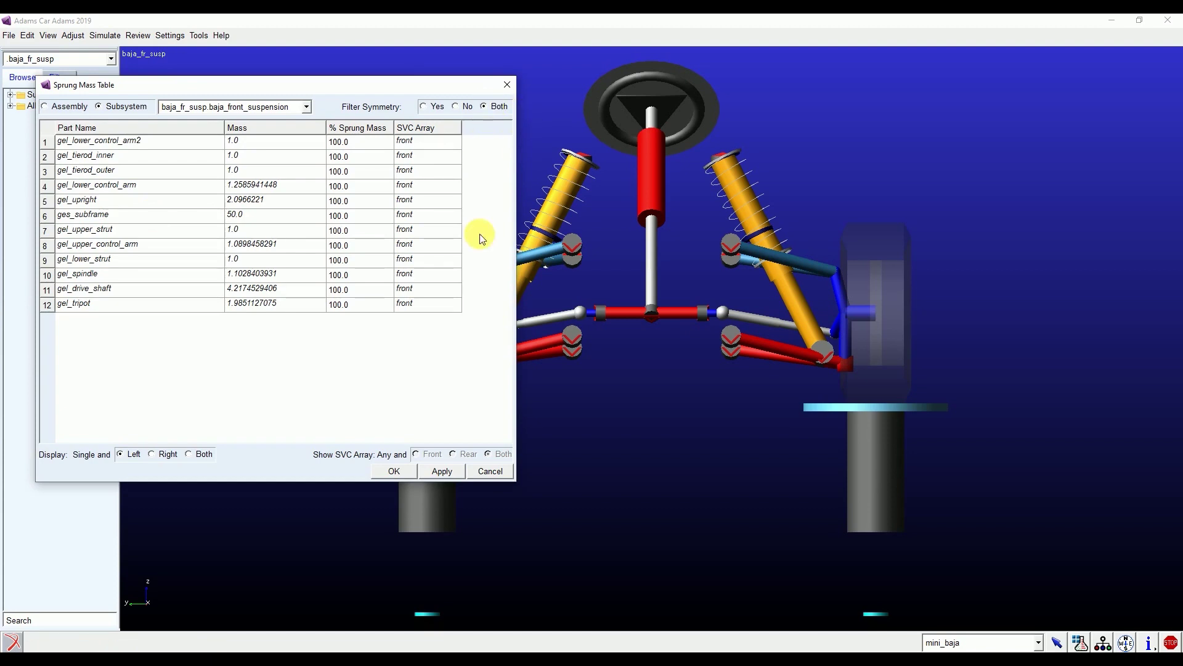
left_click(413, 480)
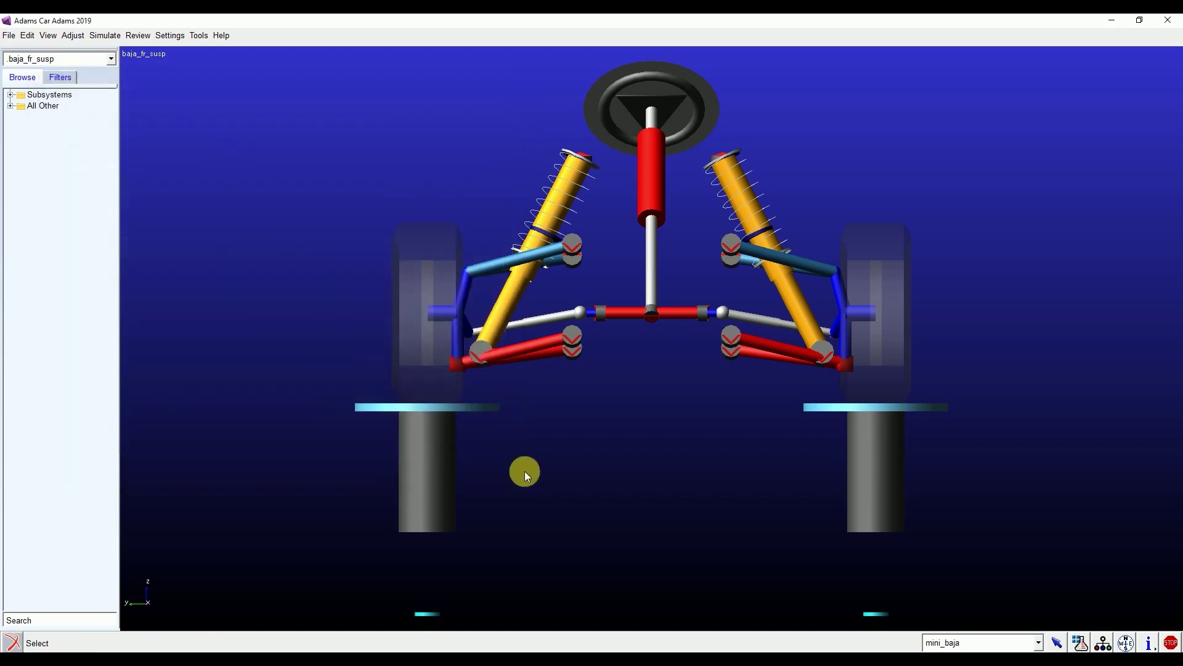
Step: Browse the Simulate menu's Suspension, Component, General Actuation and Full-Vehicle Analysis submenus
left_click(108, 37)
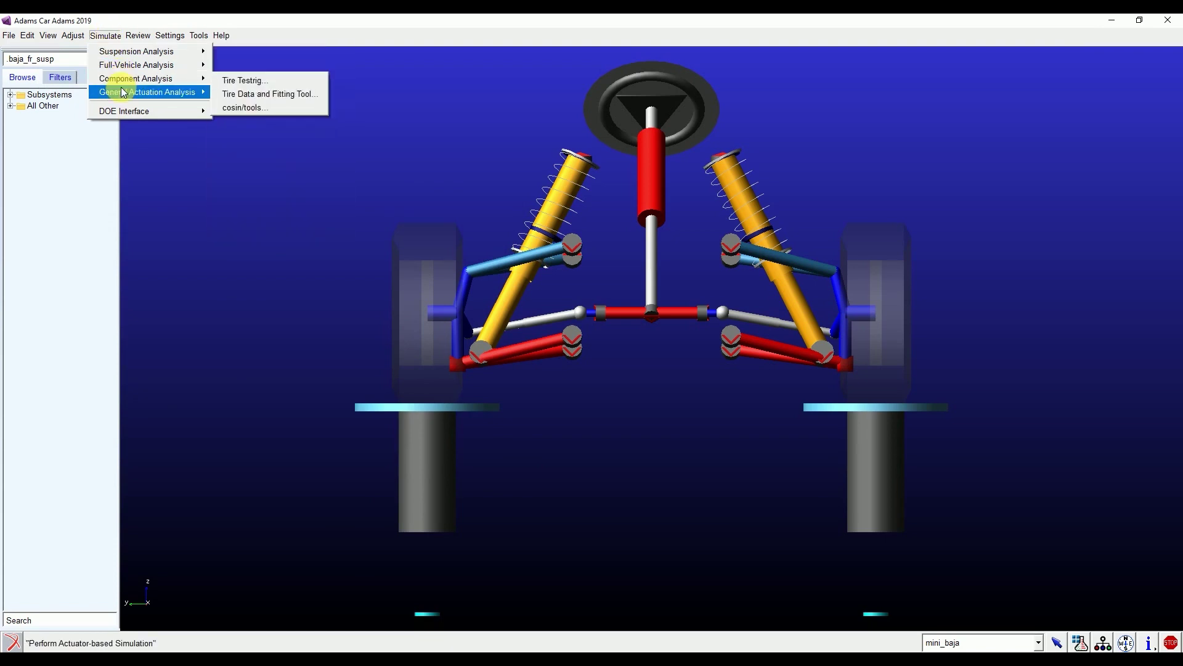
mouse_move(127, 78)
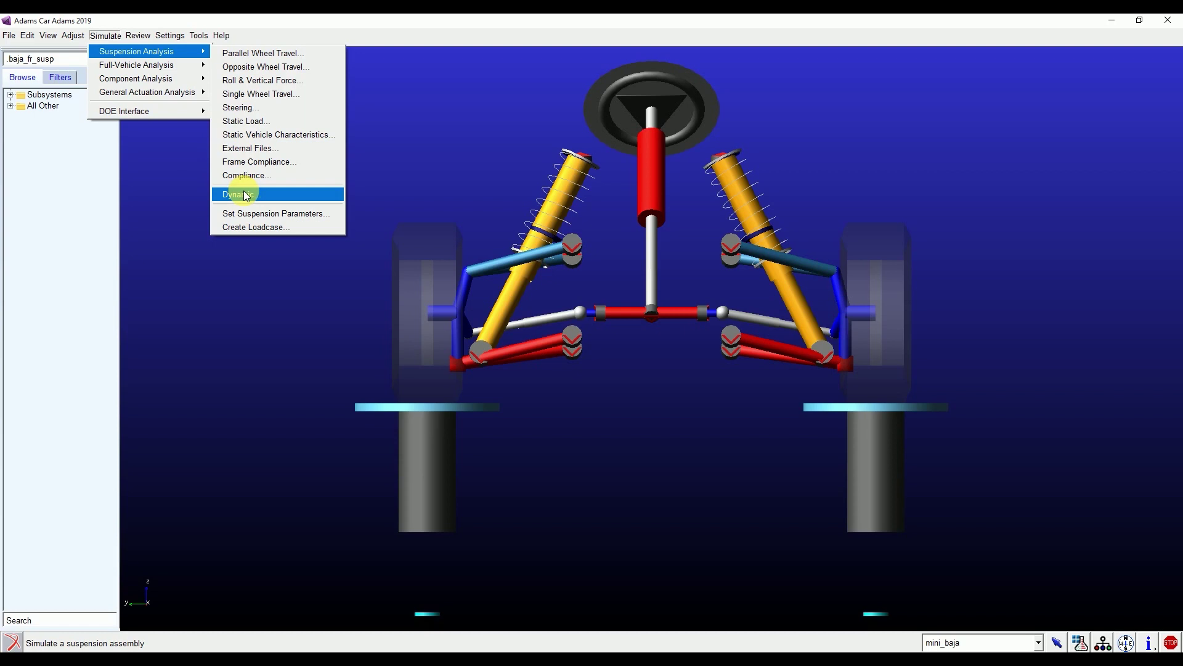
mouse_move(187, 69)
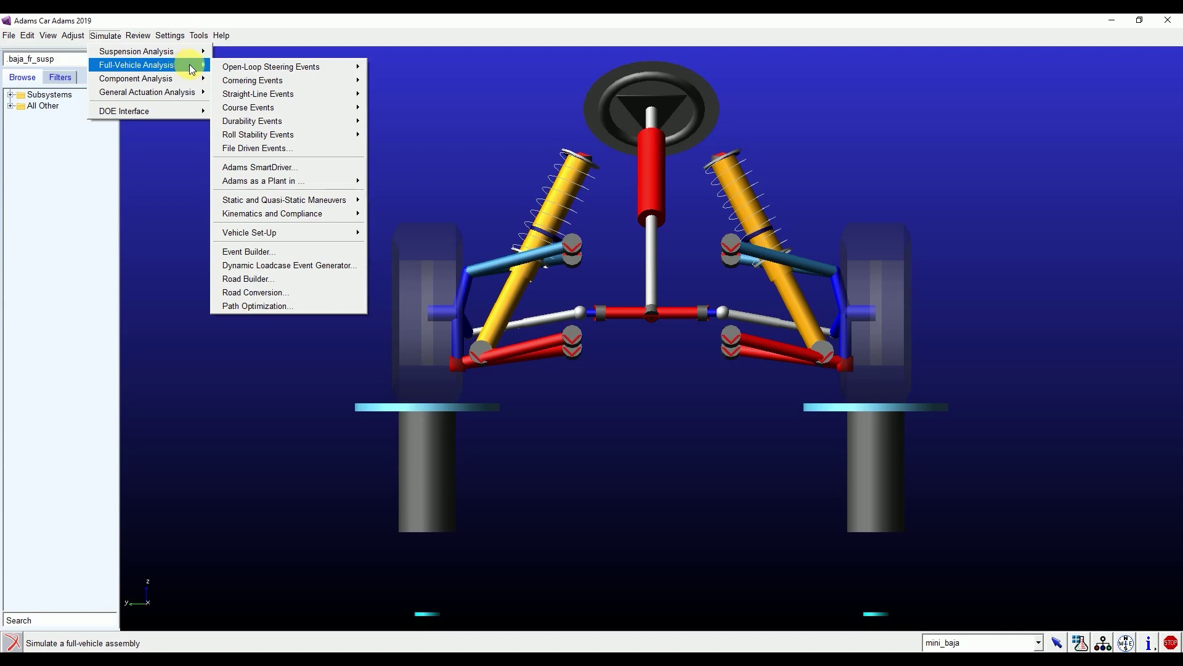
Step: Browse Full-Vehicle event types such as Open-Loop Steering, Cornering and Roll Stability, then the Review menu
mouse_move(232, 68)
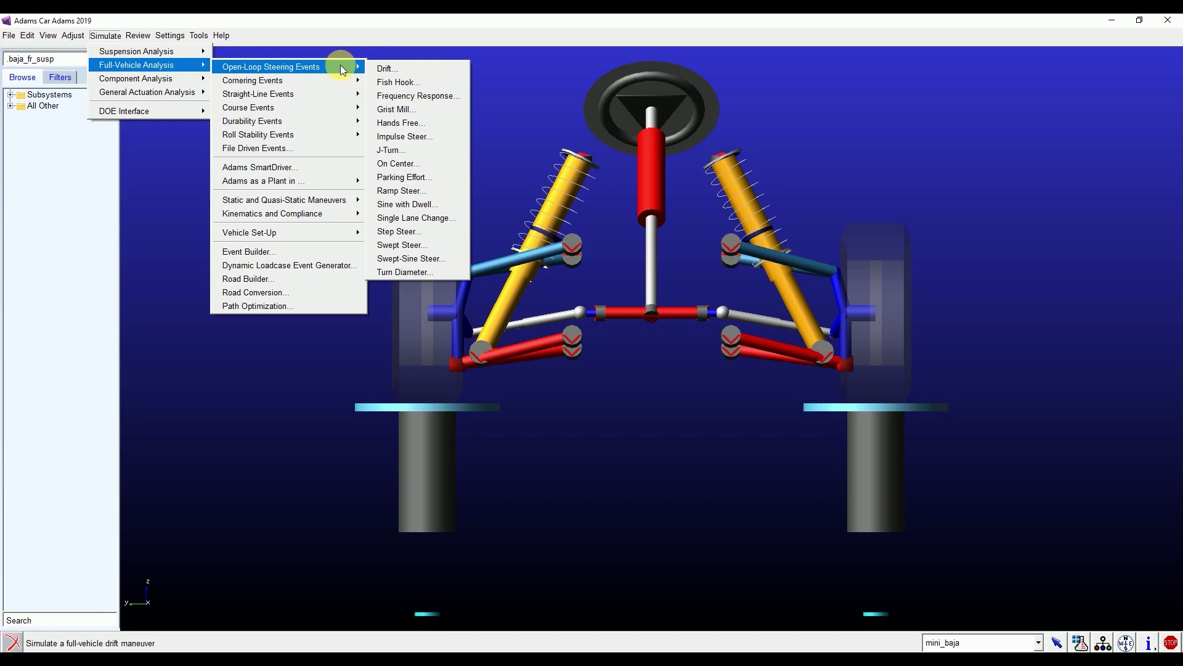
mouse_move(339, 80)
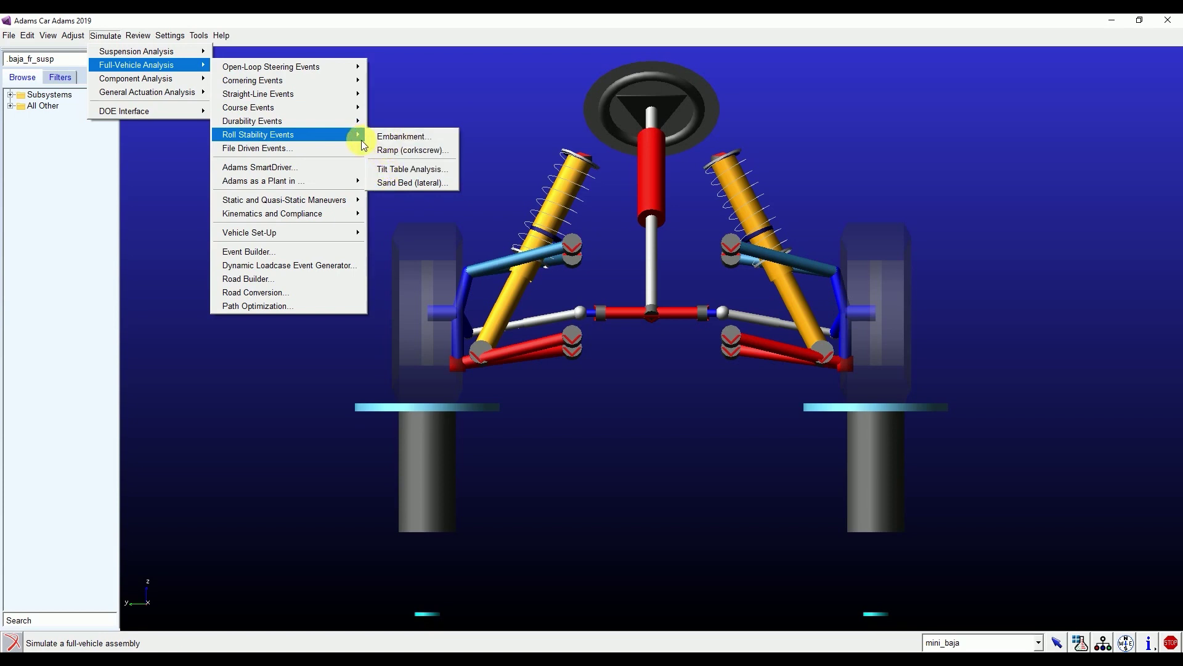
mouse_move(333, 217)
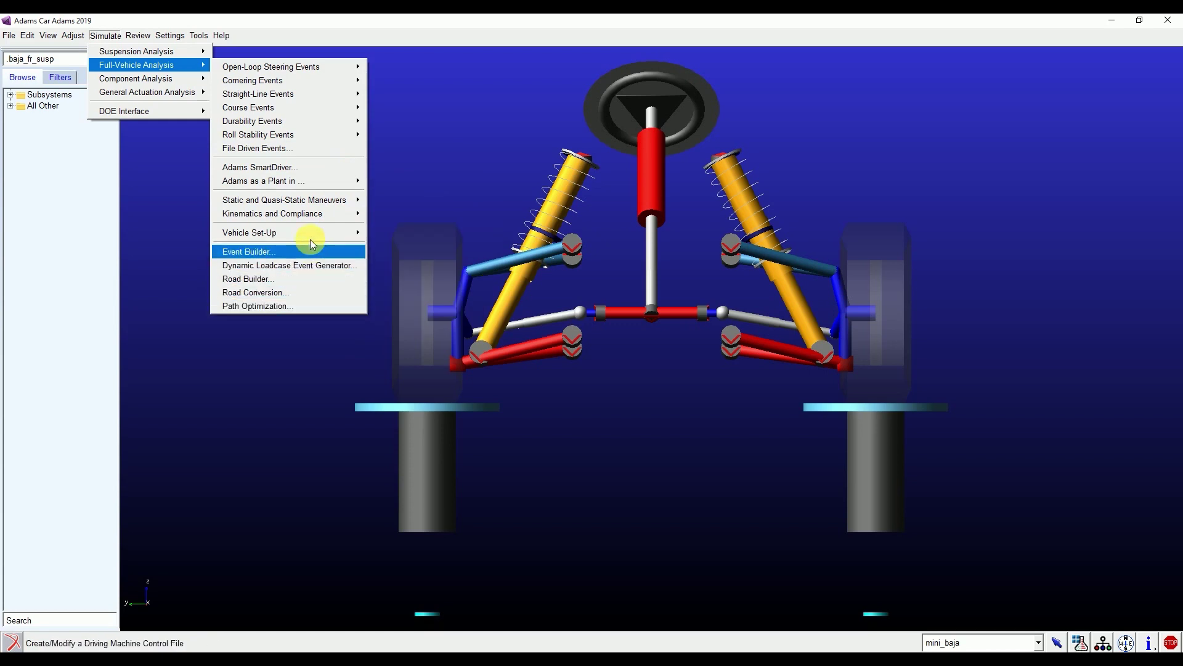
Step: Look through the Review, Settings, Tools and Help menu options, leaving baja_fr_susp unchanged
mouse_move(291, 75)
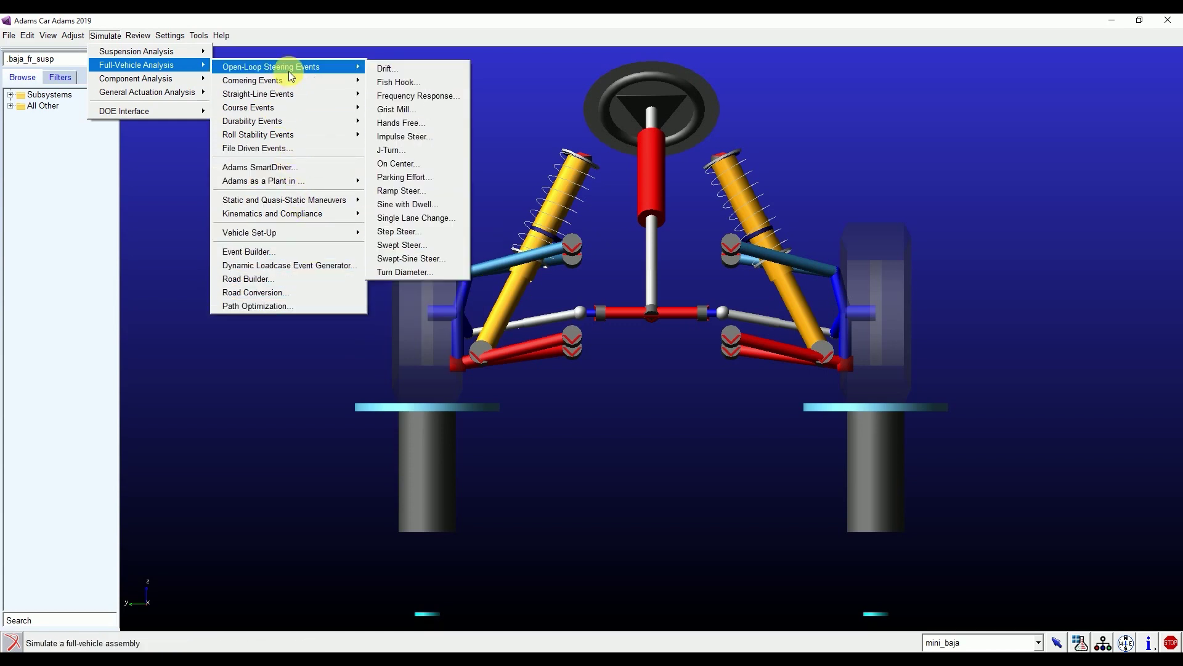
mouse_move(137, 39)
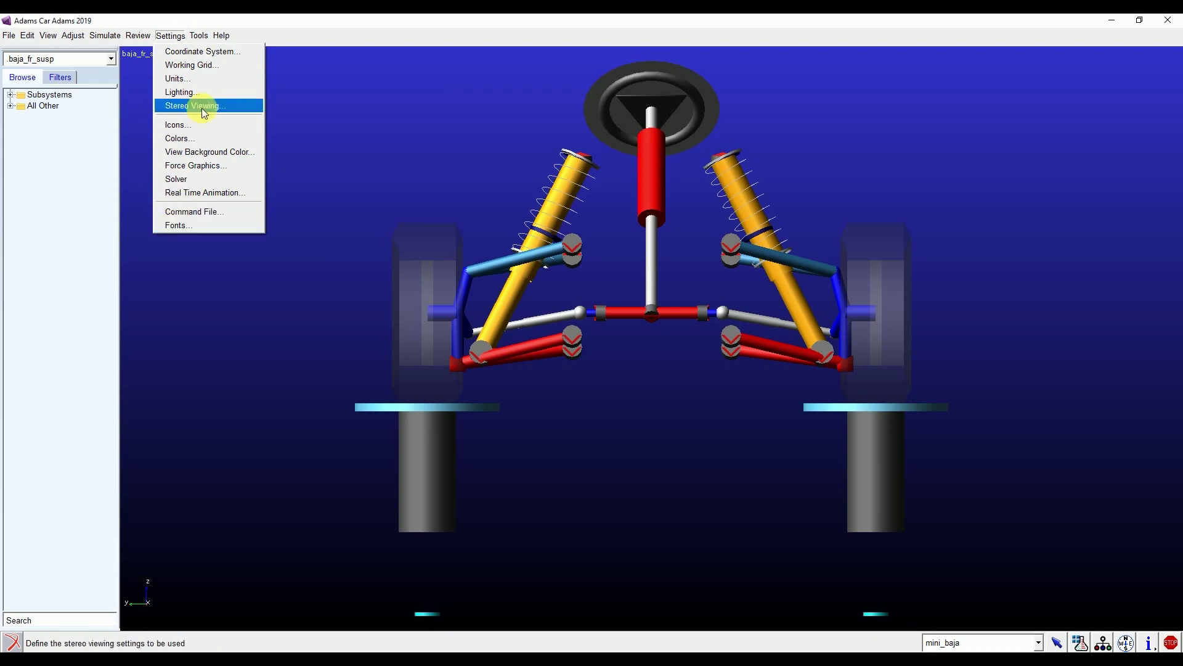
mouse_move(200, 41)
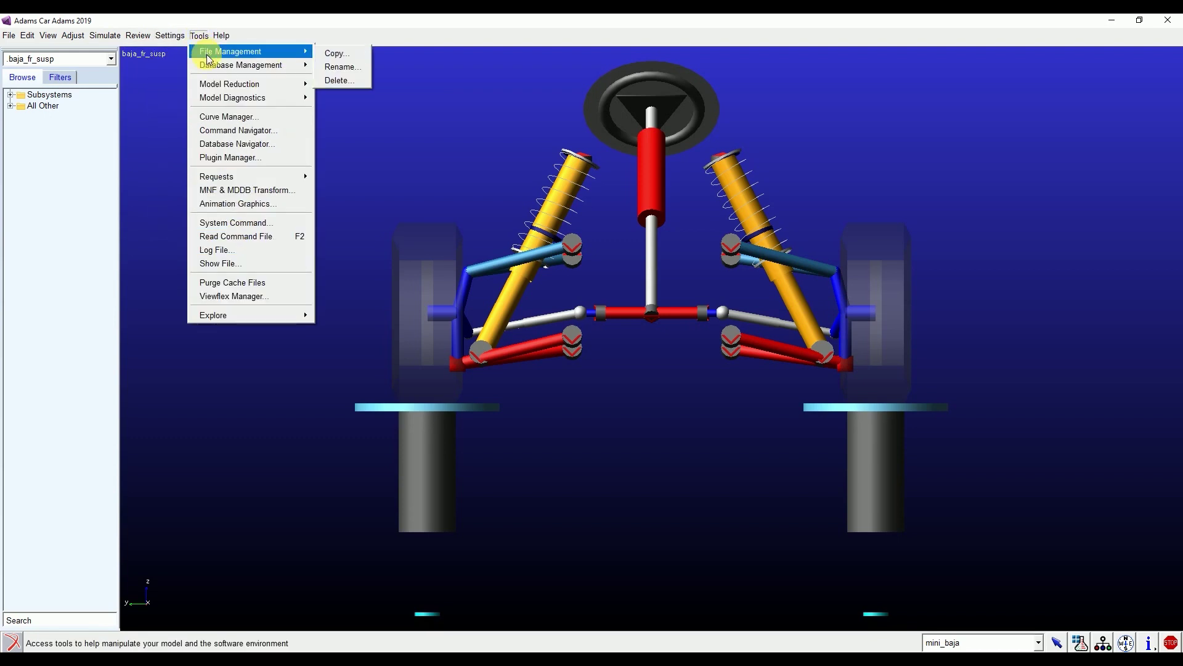
mouse_move(212, 66)
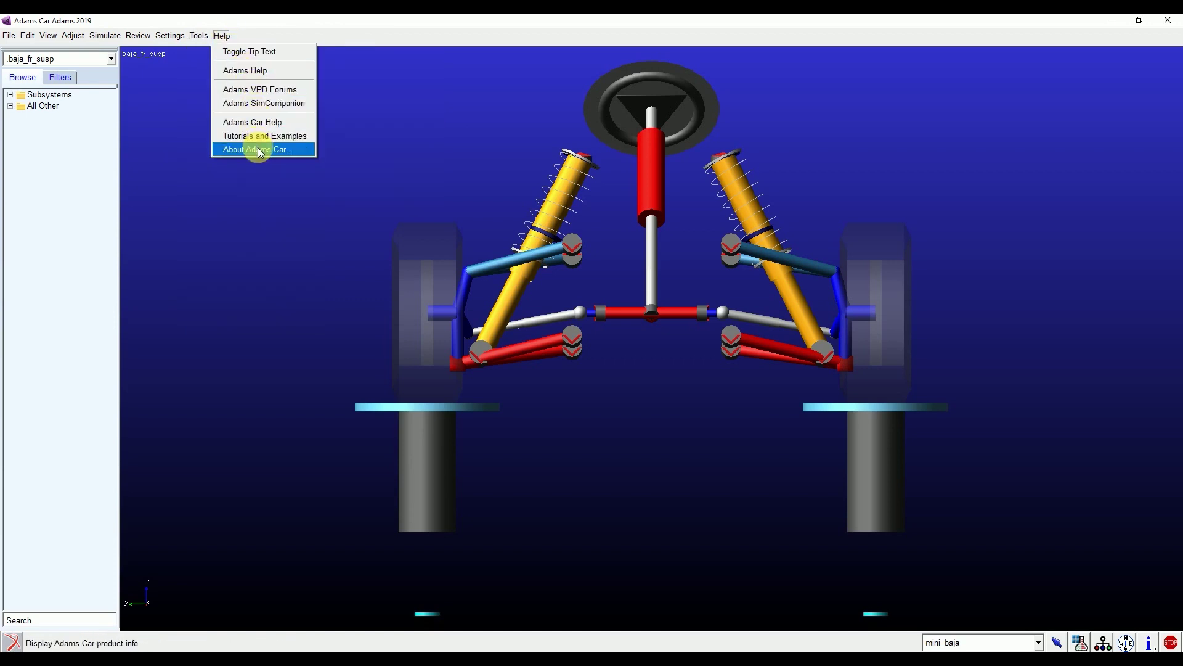
left_click(343, 138)
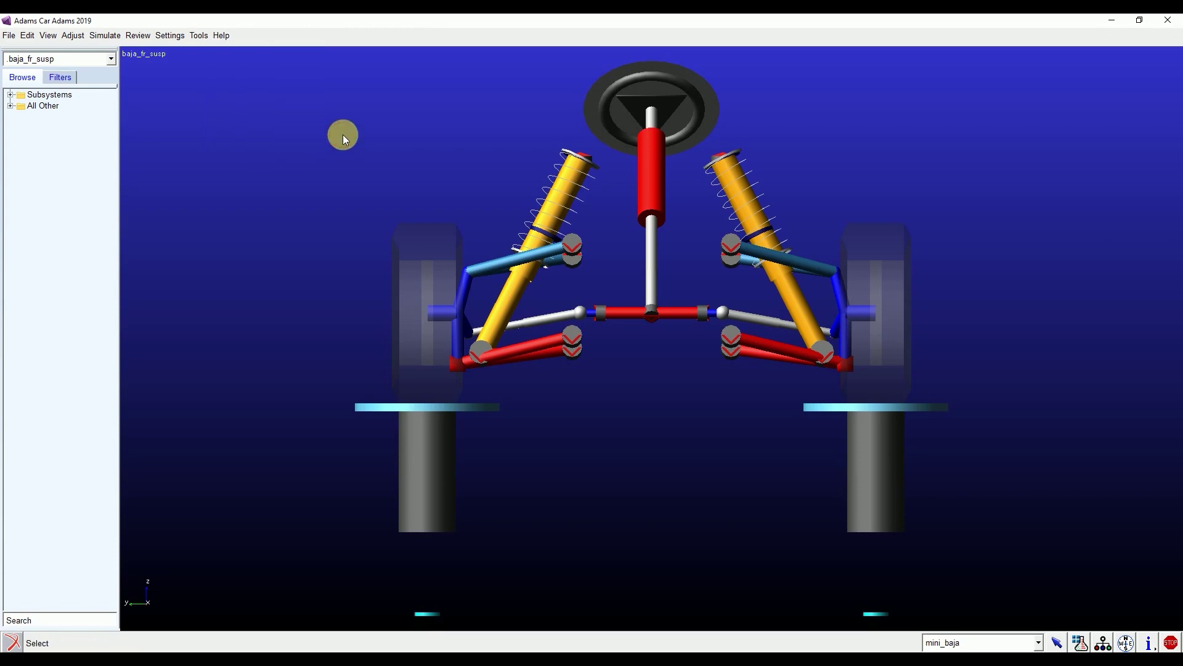